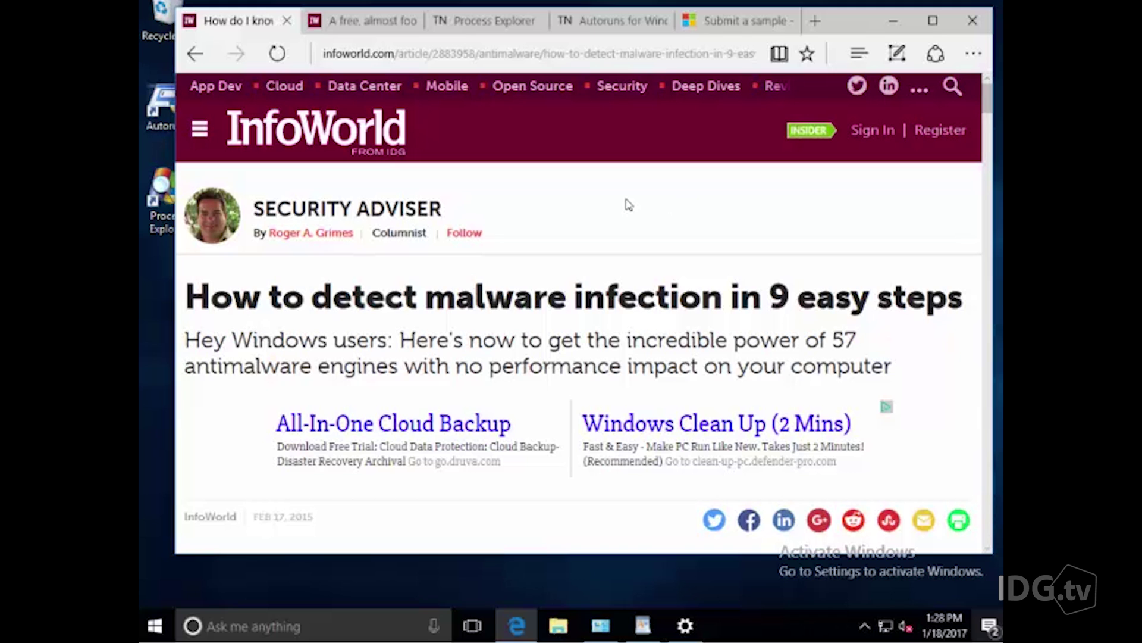
View the InfoWorld 'free, almost foolproof' malware article, then bring the Removing Malware notes forward.
click(386, 28)
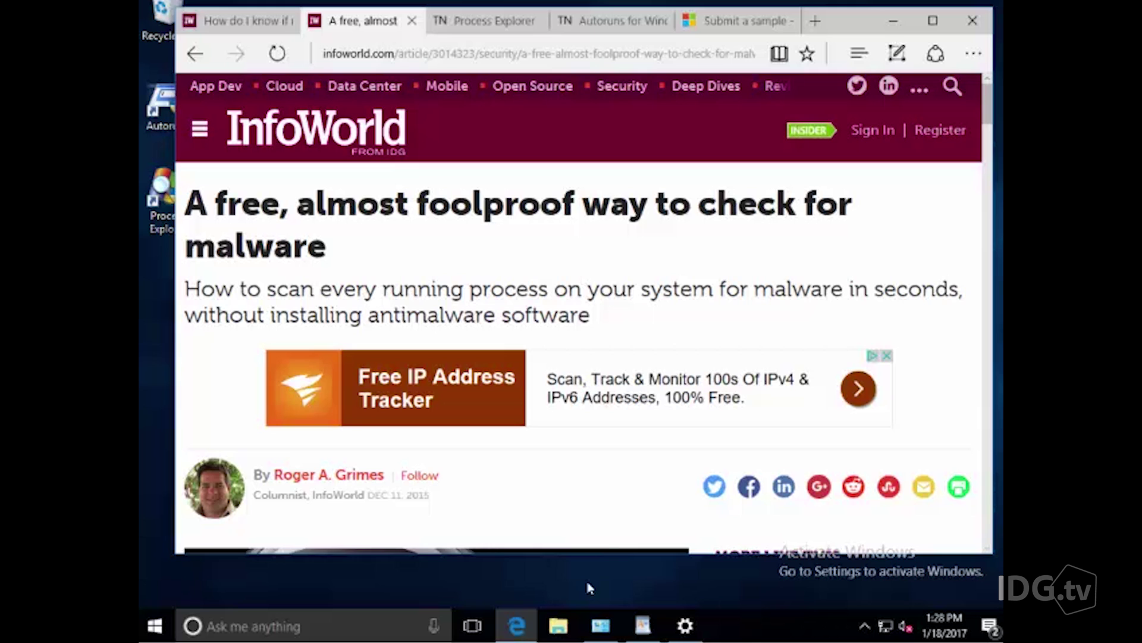
click(642, 625)
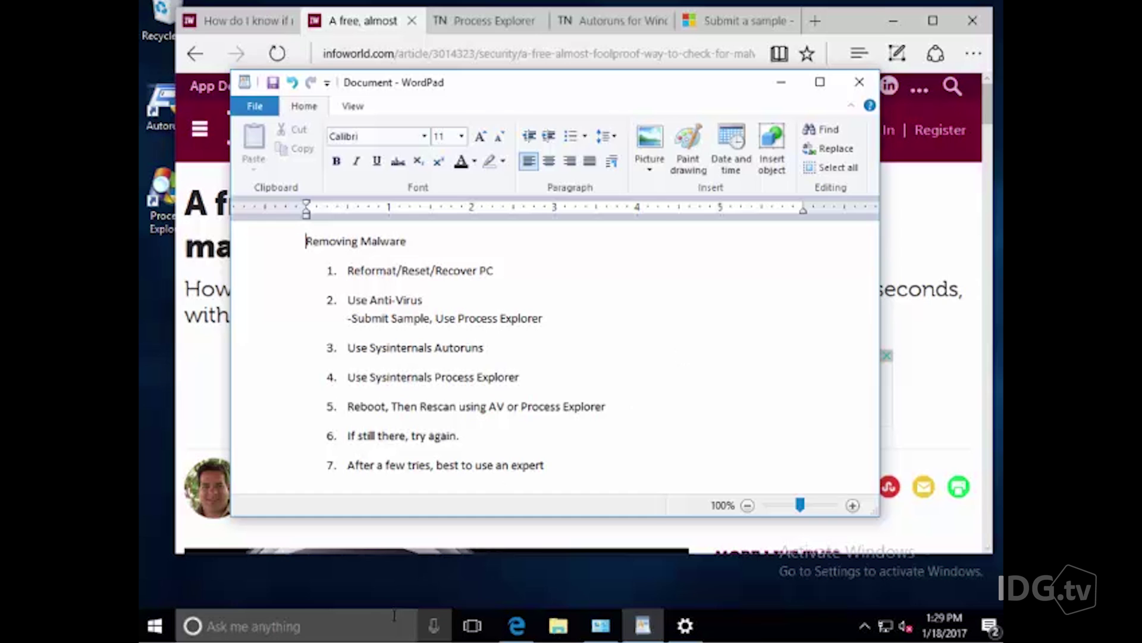
Show the Reset this PC choices in Recovery settings, cancel without resetting, and close Settings.
click(685, 626)
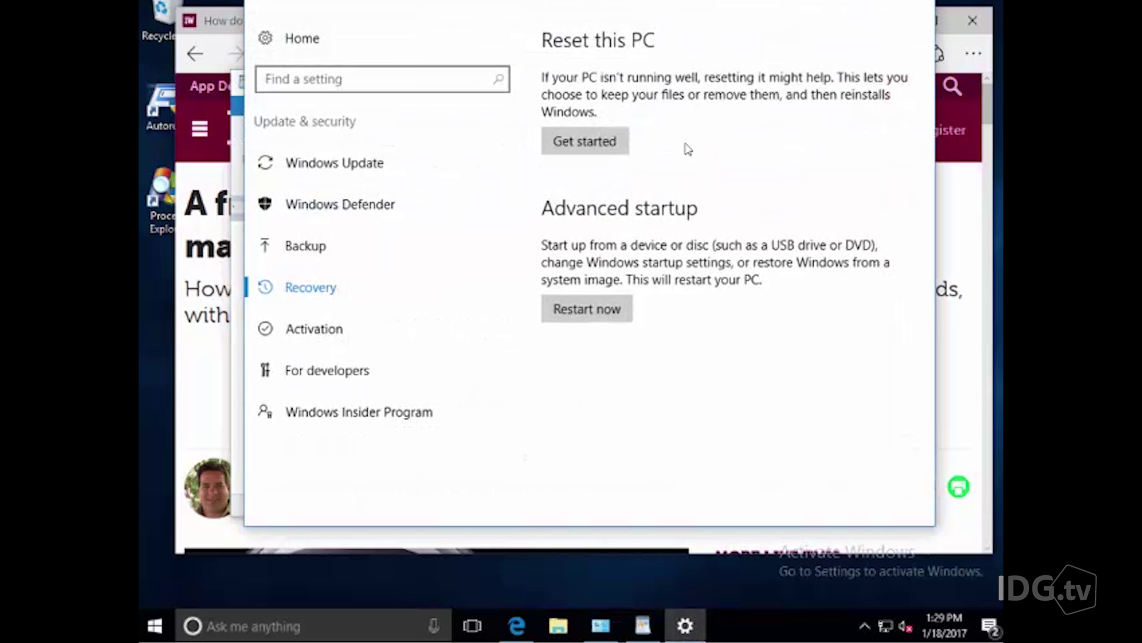
click(604, 149)
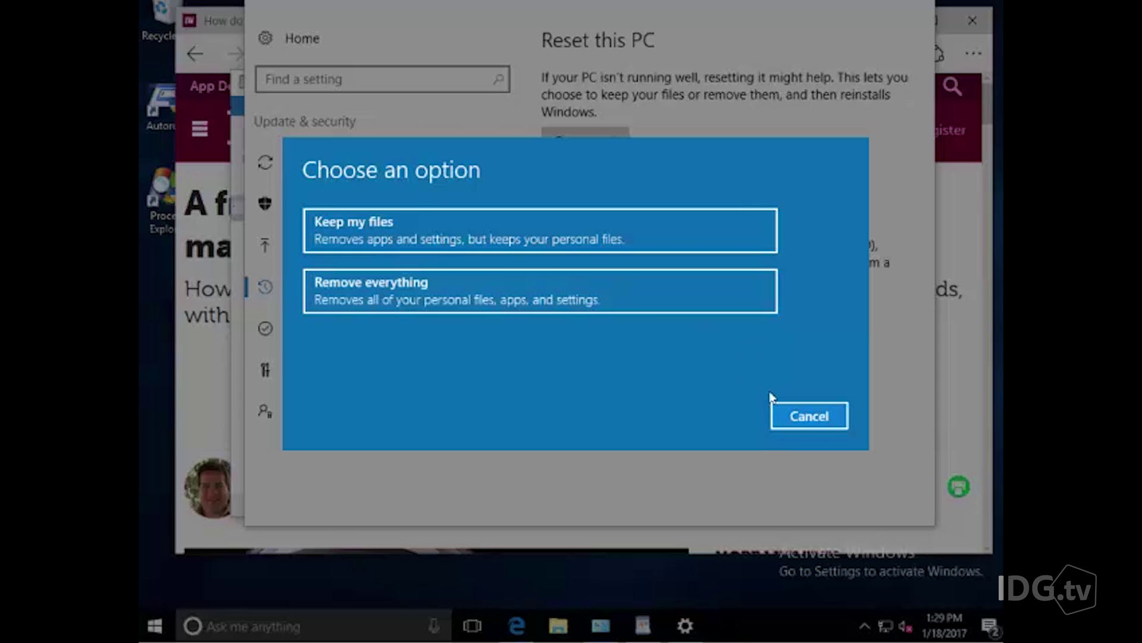
click(810, 416)
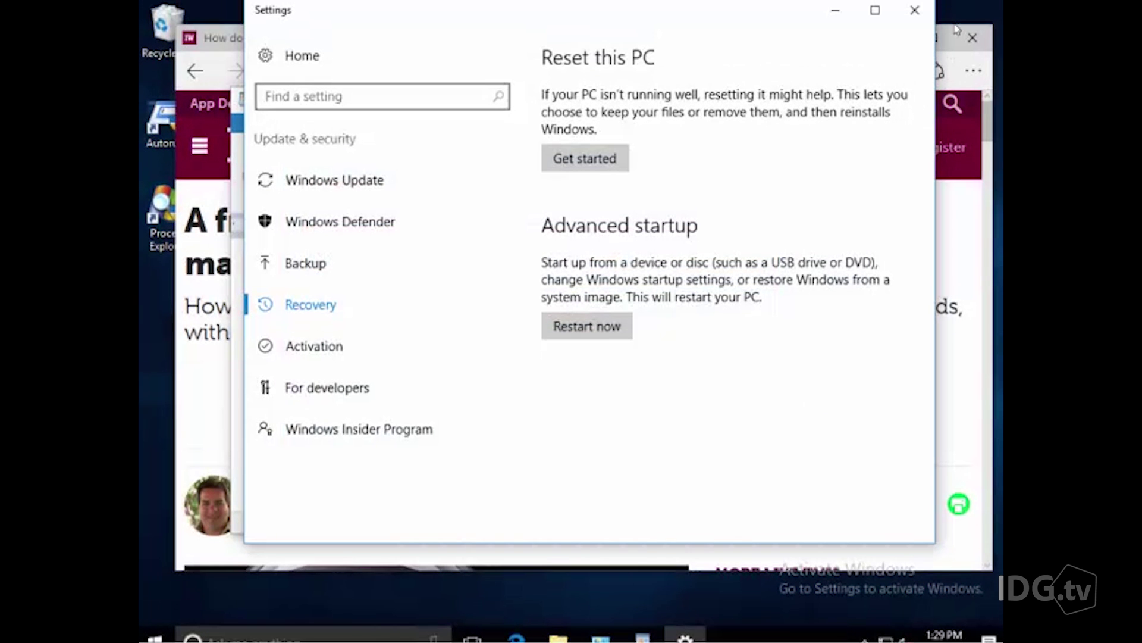
click(913, 11)
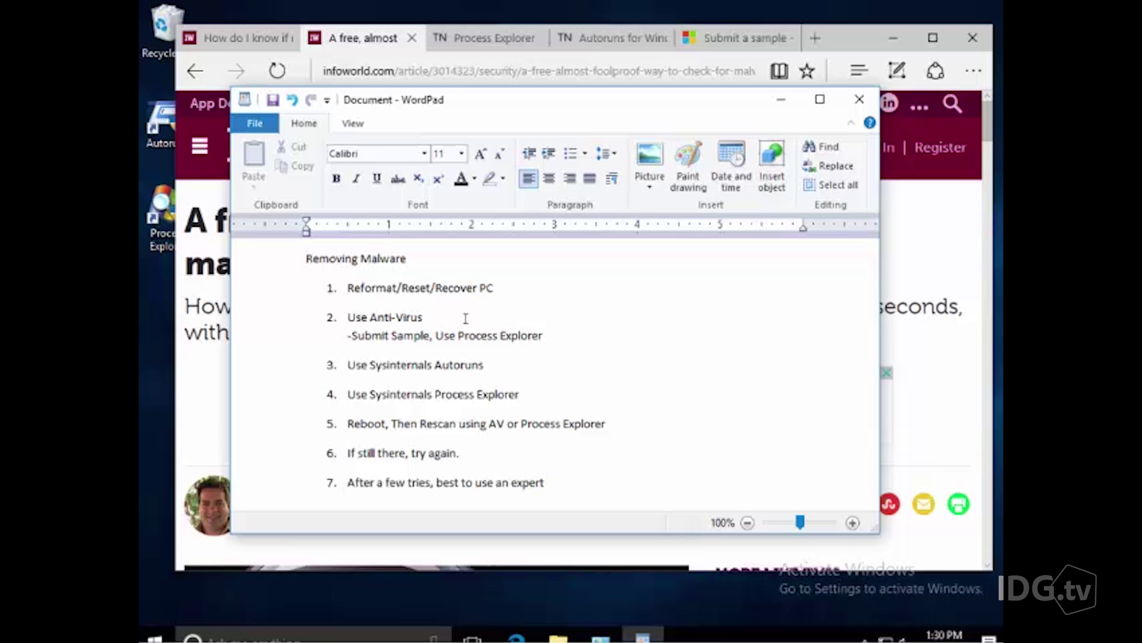
Switch Edge to the Malware Protection Center's Submit a sample page.
click(710, 39)
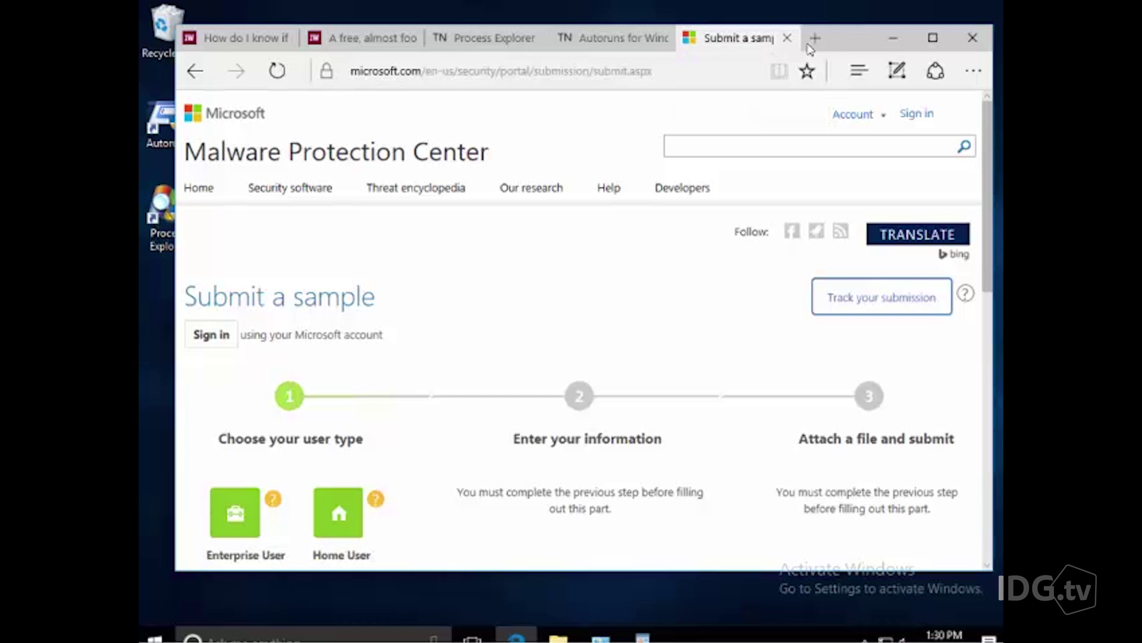
Minimize Edge to return to the Removing Malware note in WordPad.
click(893, 39)
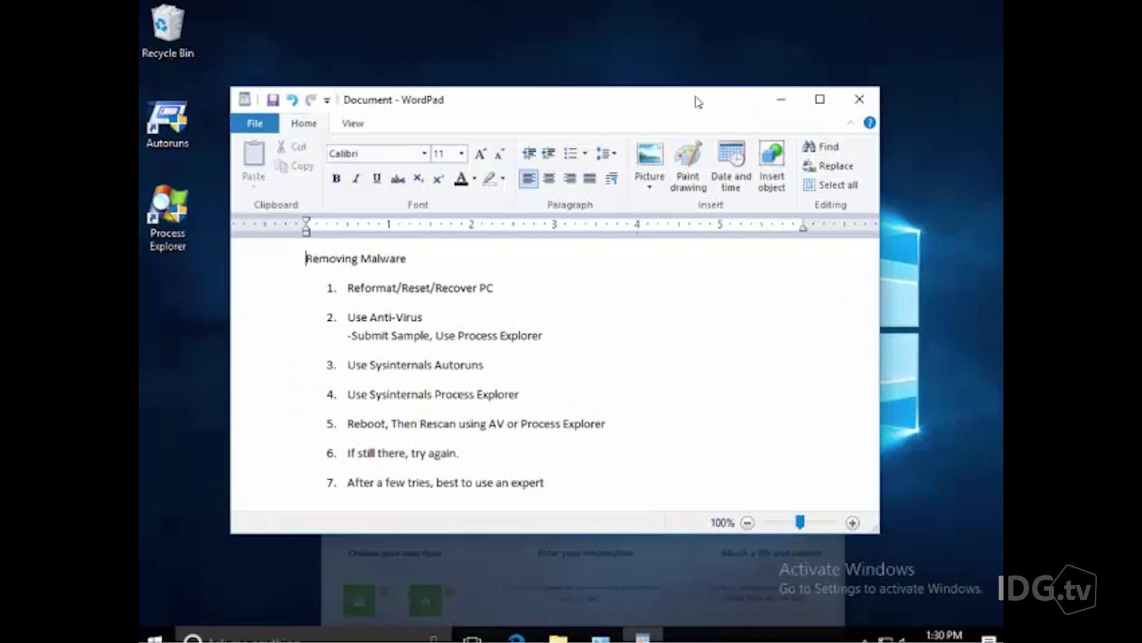
Launch Process Explorer as administrator and scroll to the VirusTotal detection column.
double_click(184, 207)
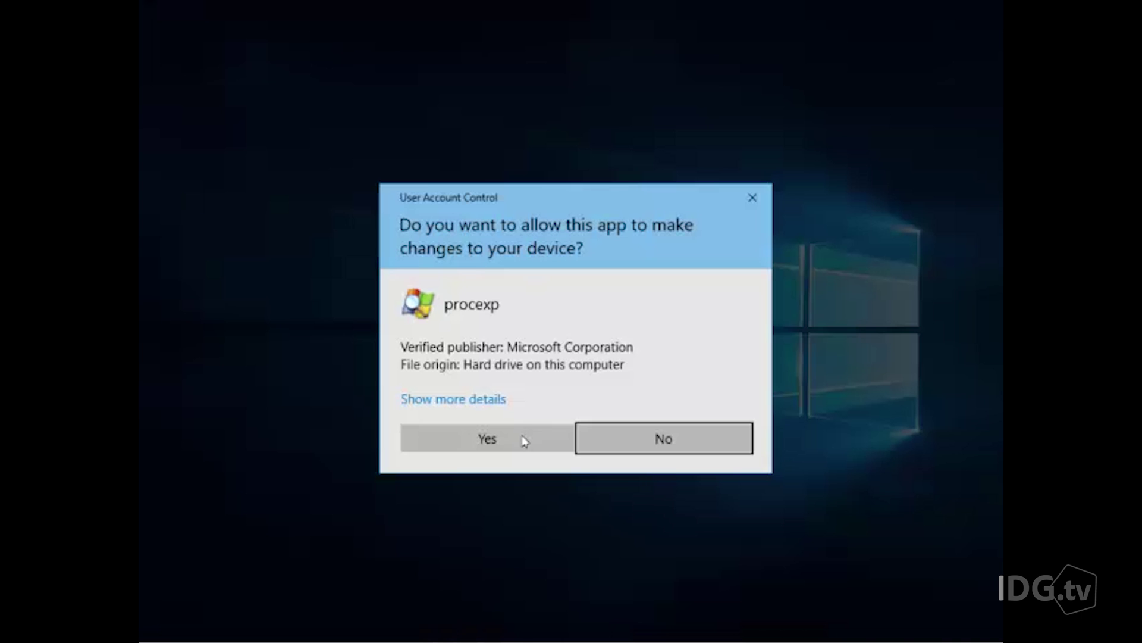
click(522, 438)
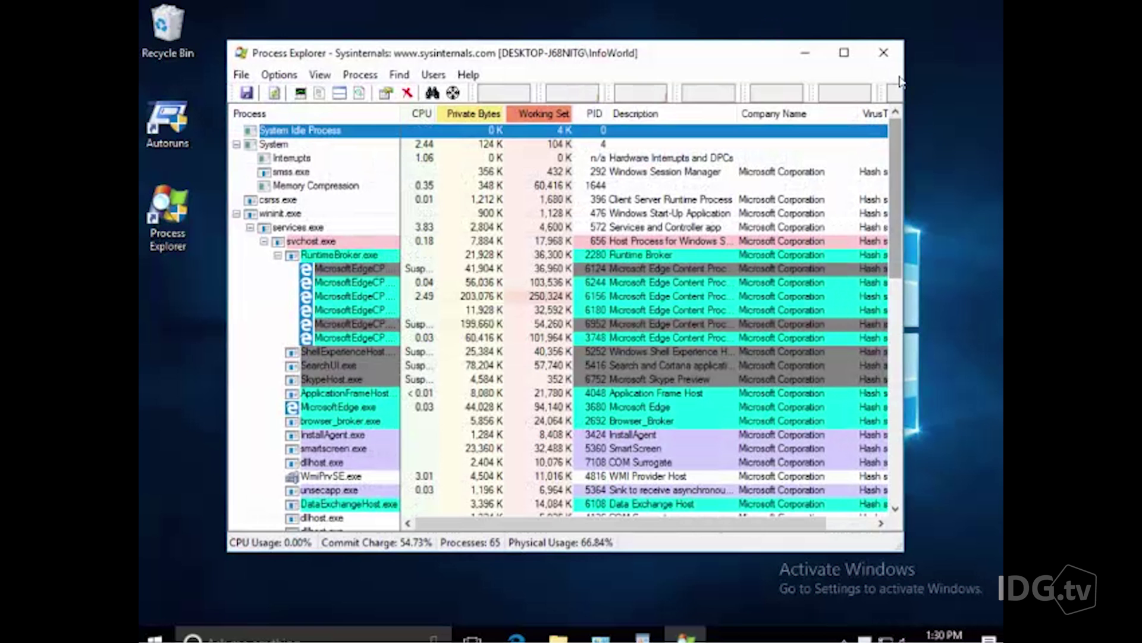
drag(797, 531, 848, 529)
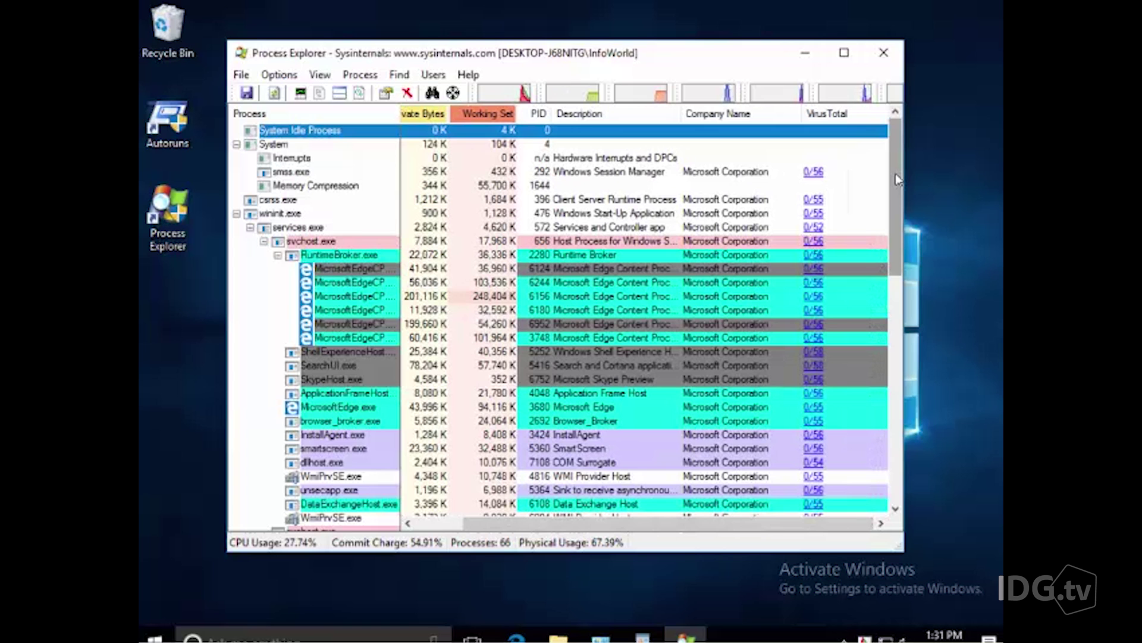
drag(896, 178, 899, 254)
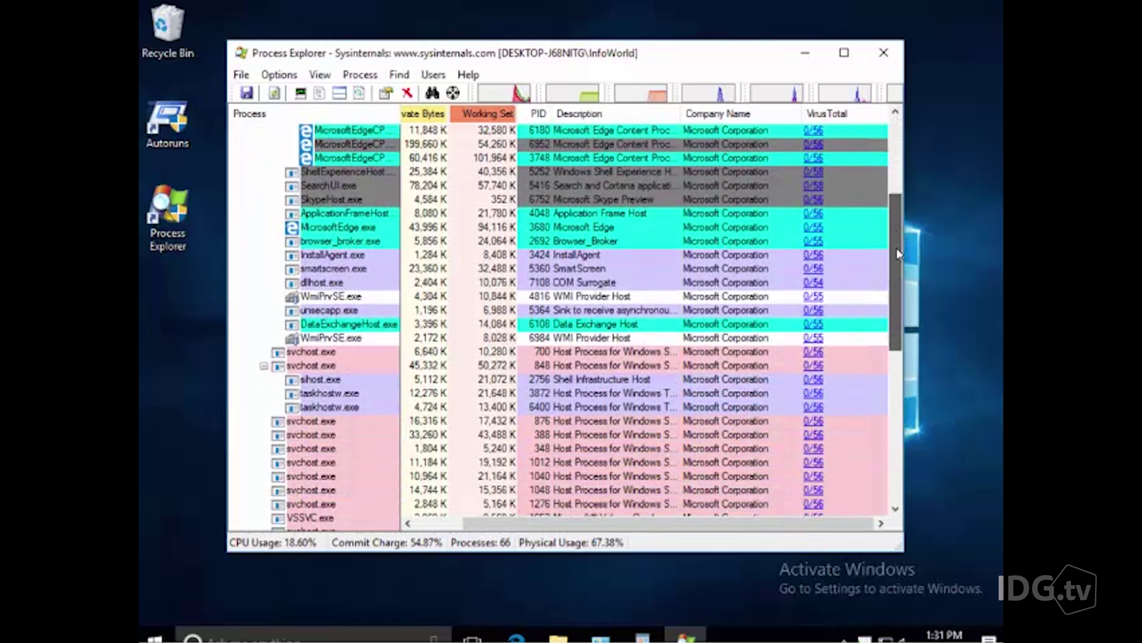
drag(898, 253, 897, 199)
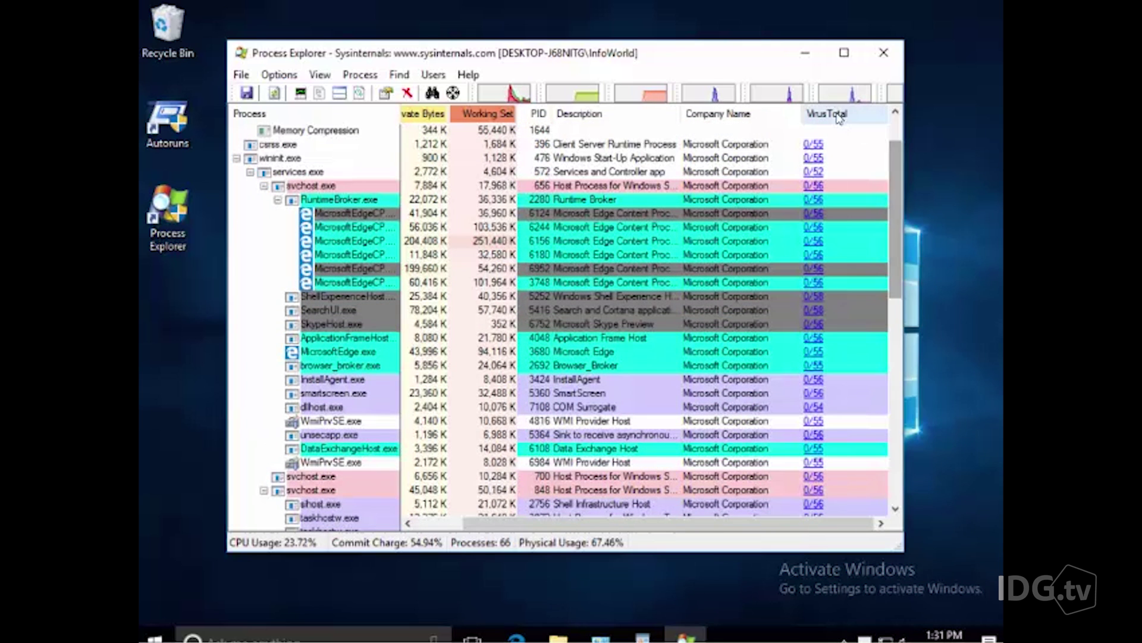
click(290, 79)
Confirm Check VirusTotal.com is on, then scroll to PCHealthBoost.exe (4/57) and DriverUpdate.exe (1/56).
mouse_move(322, 145)
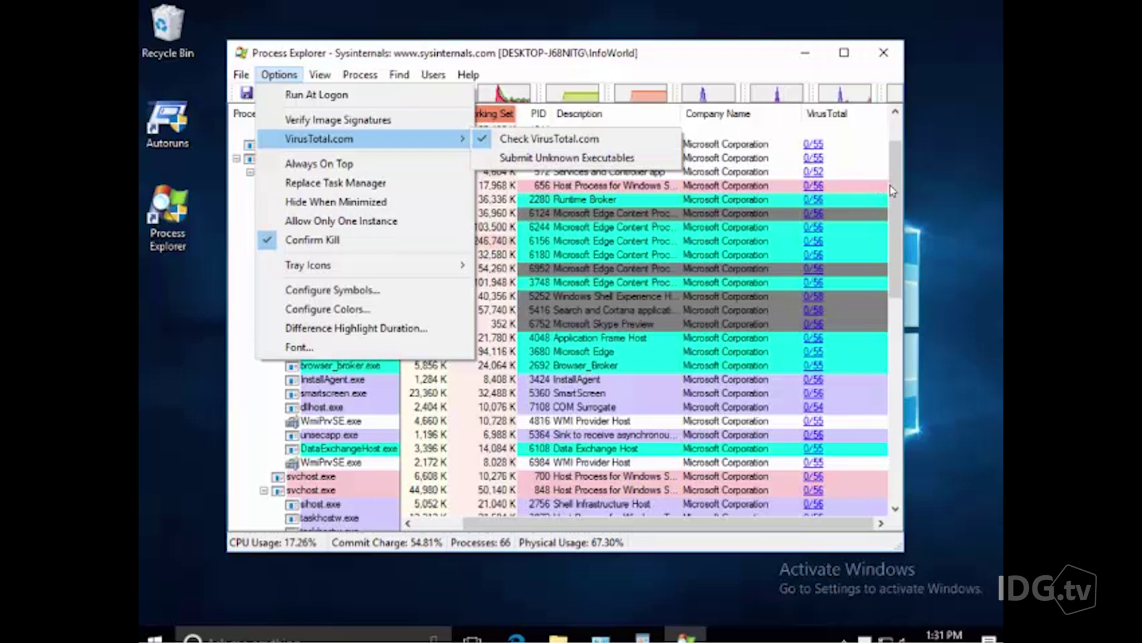
click(894, 186)
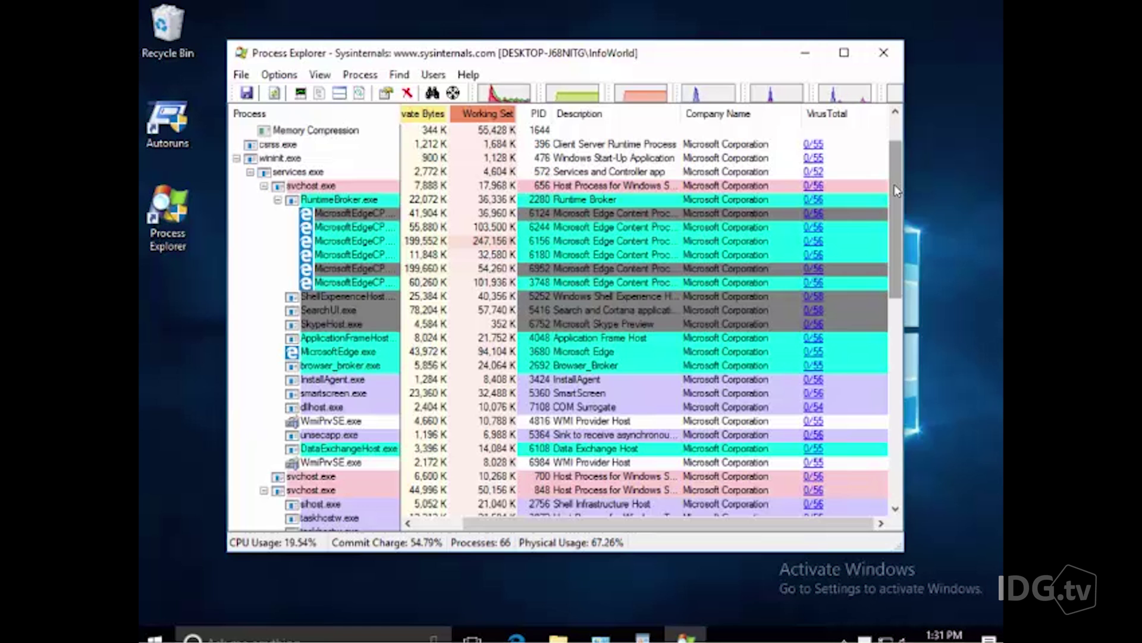
drag(894, 190, 894, 258)
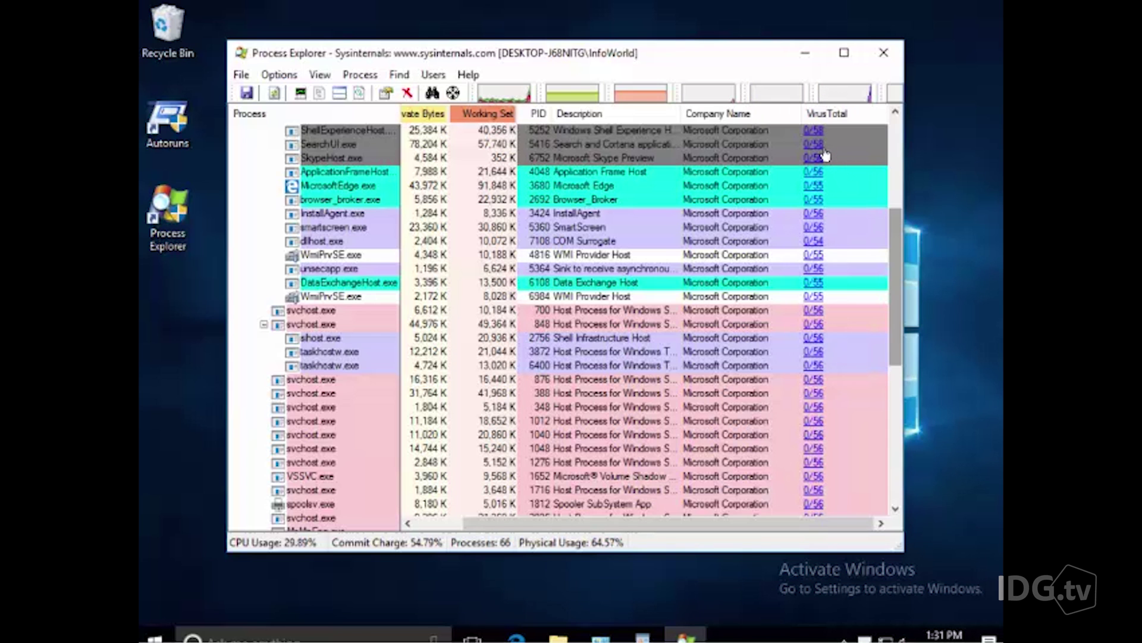
scroll(897, 284, down, 1)
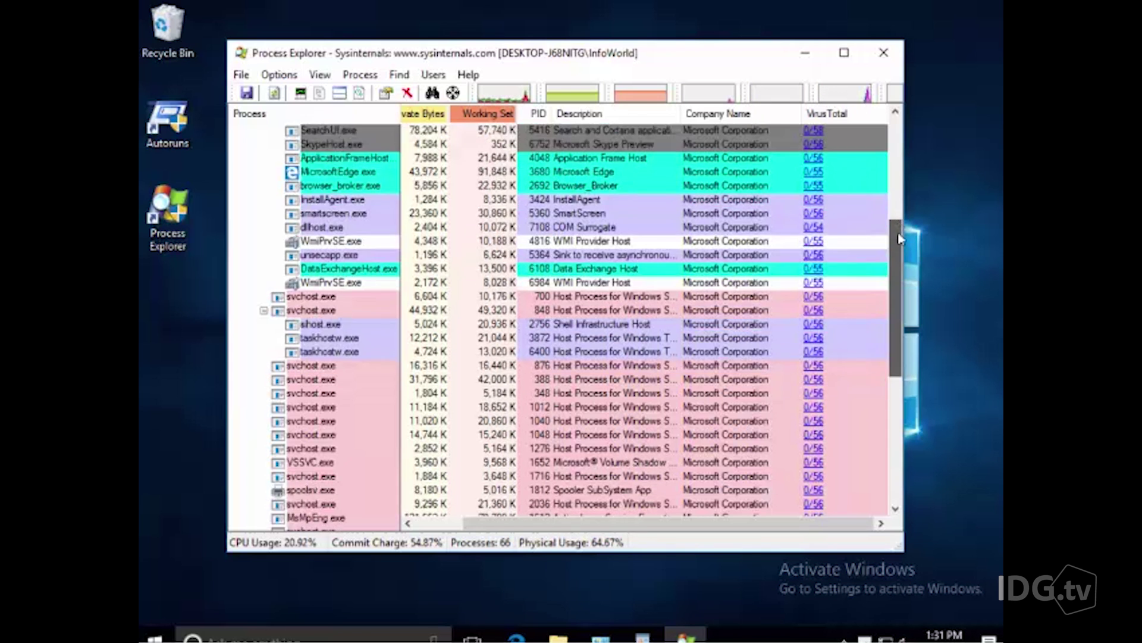
scroll(897, 284, down, 7)
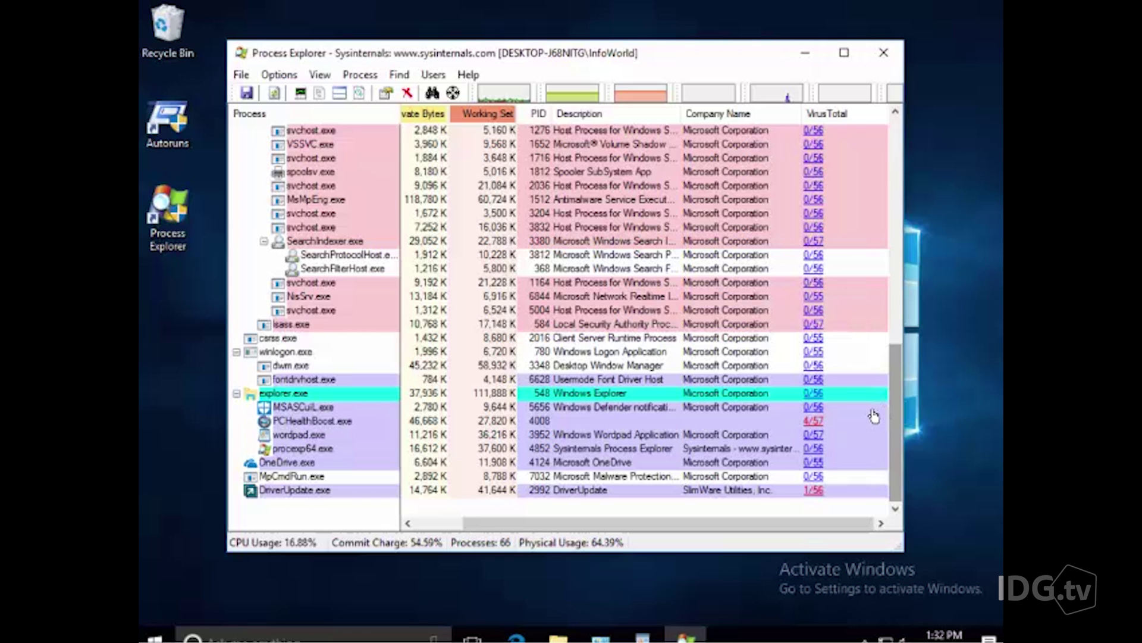
Review PCHealthBoost.exe's 4/57 VirusTotal report in Edge, then go back to the previous tab.
click(820, 424)
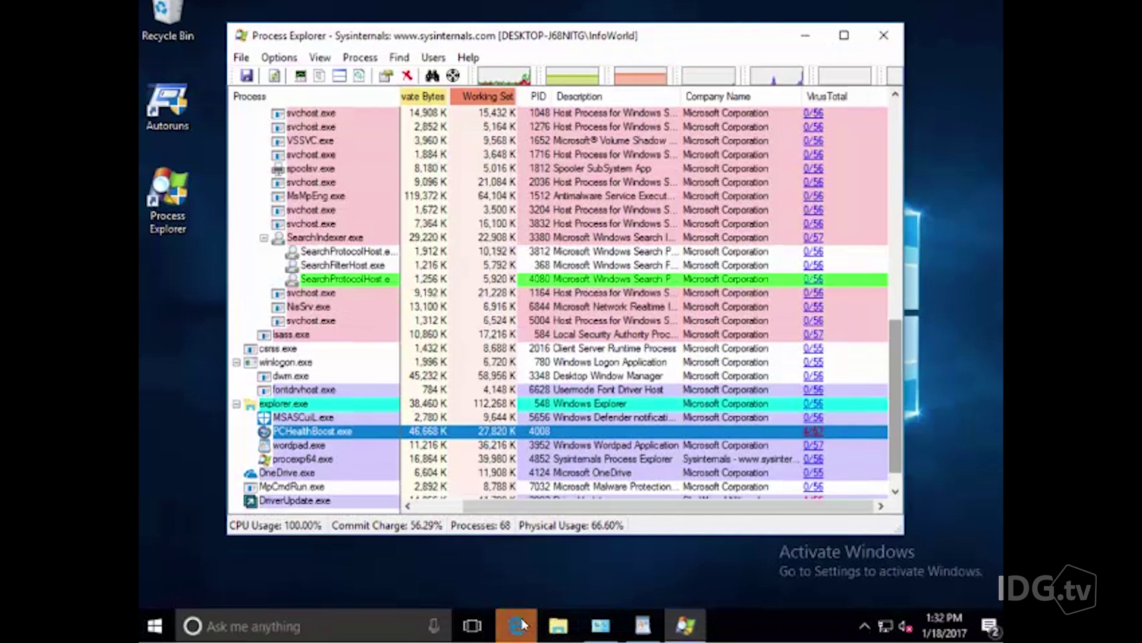
click(517, 638)
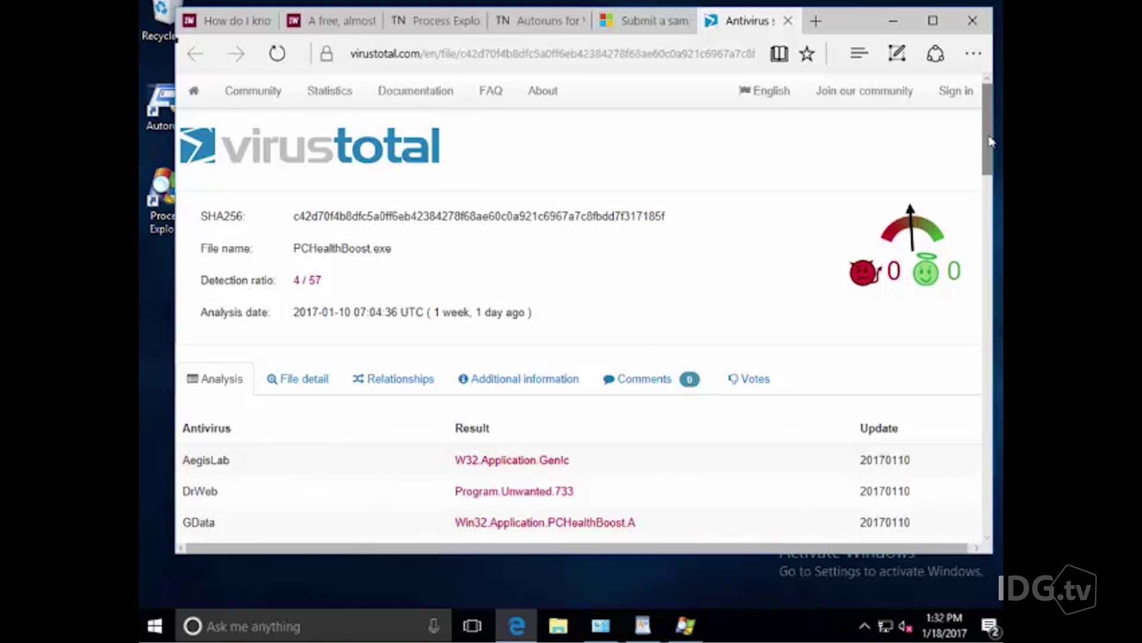
drag(990, 141, 990, 166)
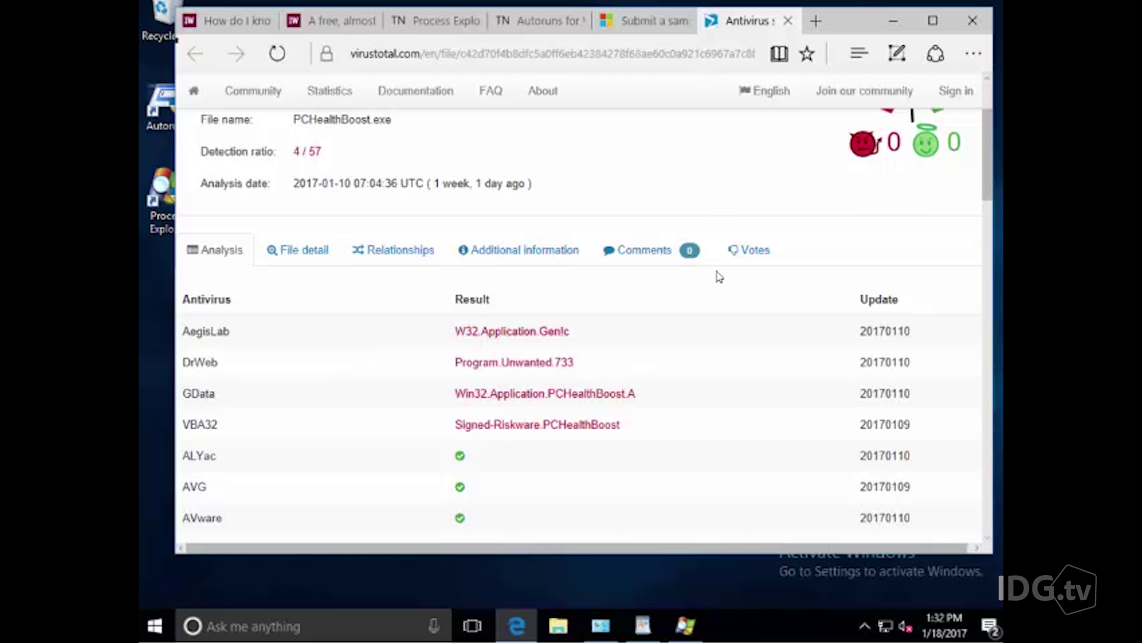
key(ctrl+shift+Tab)
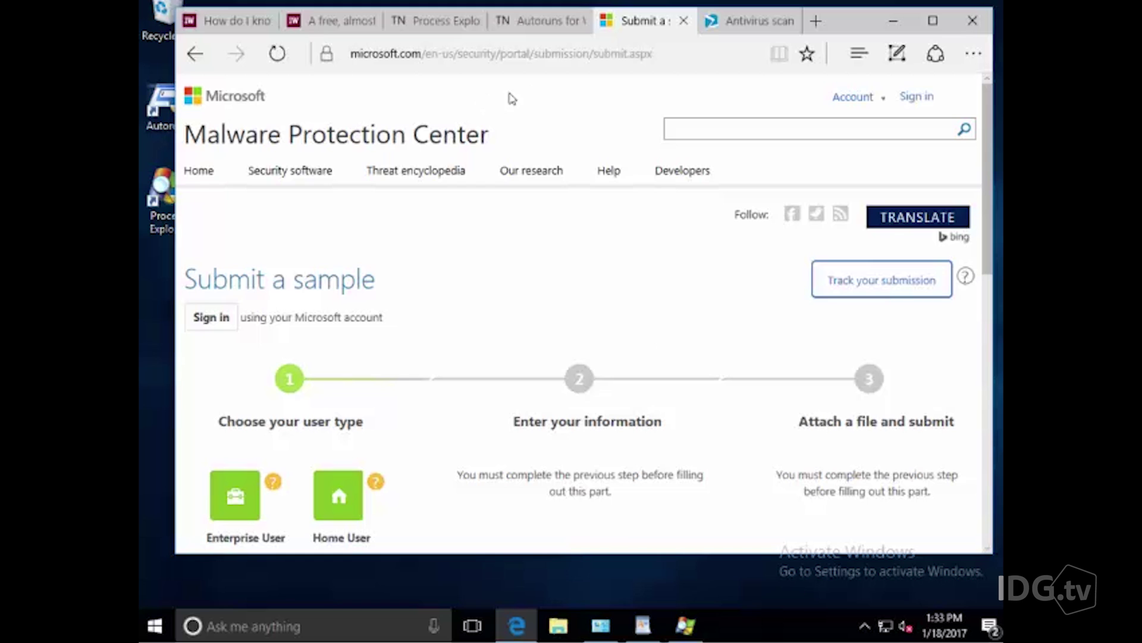
click(539, 21)
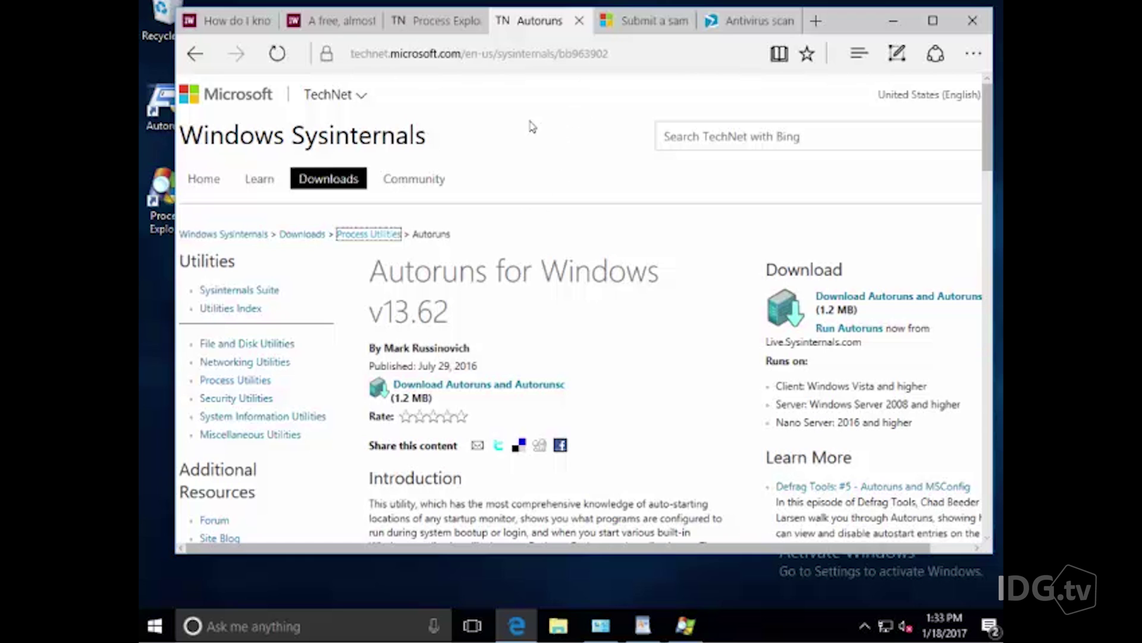
View the Process Explorer v16.20 download page, then minimize Edge.
click(447, 25)
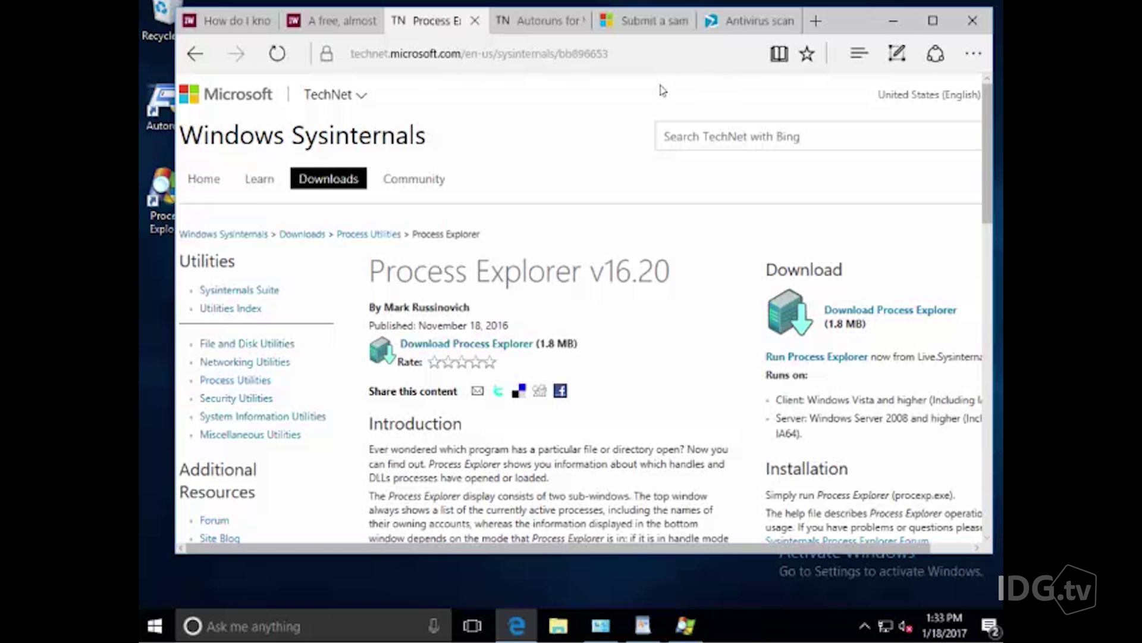
click(893, 24)
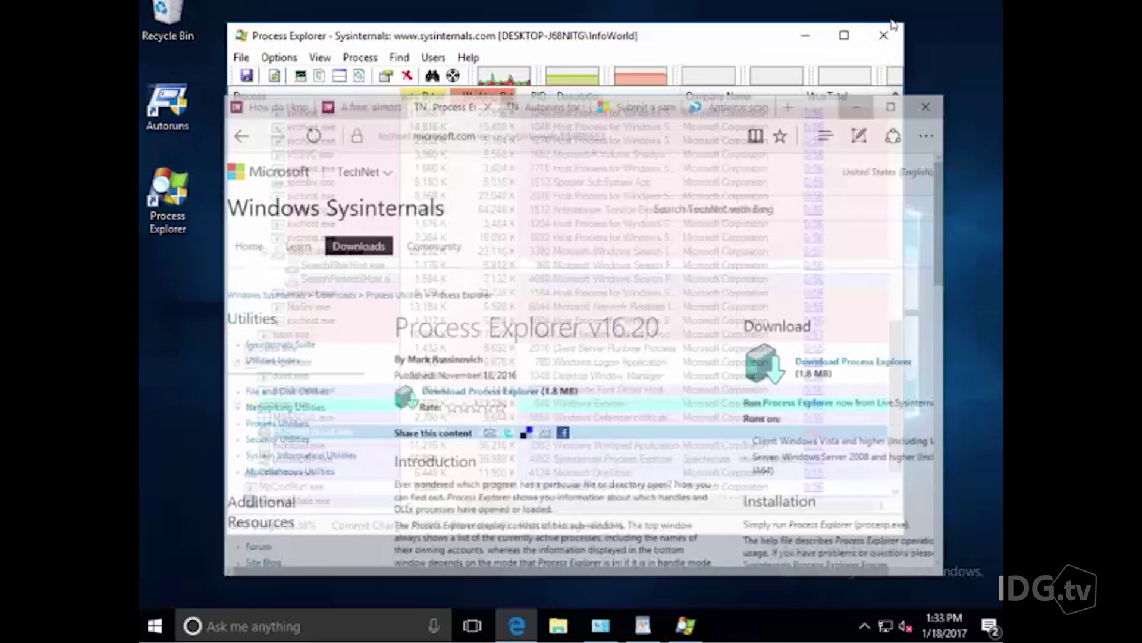
Launch Autoruns as administrator and maximize its window.
double_click(162, 95)
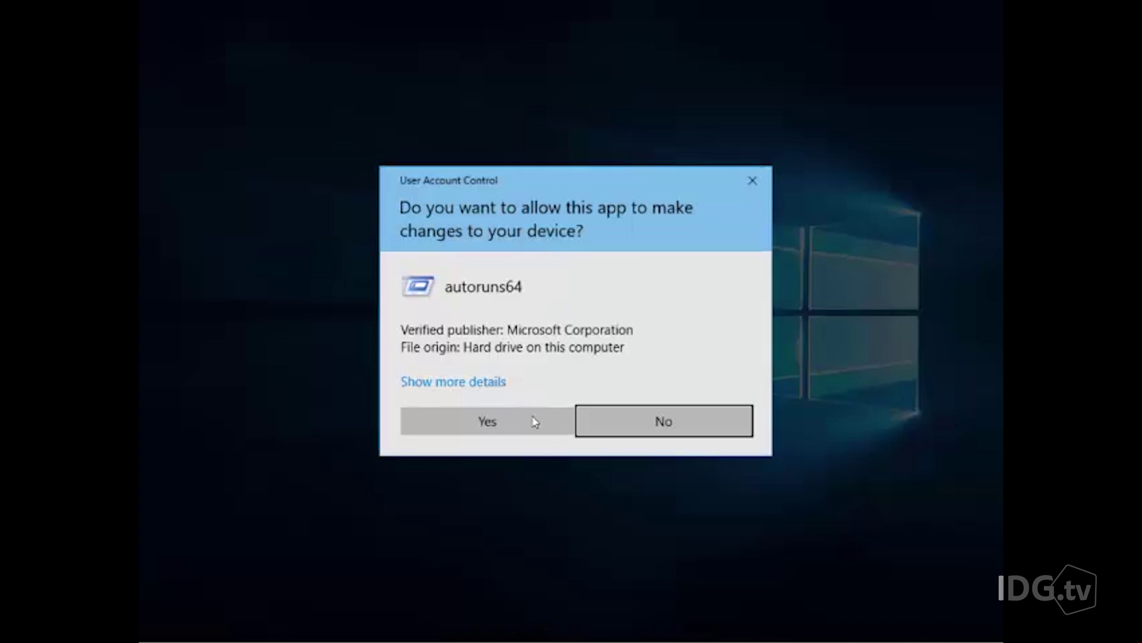
click(535, 420)
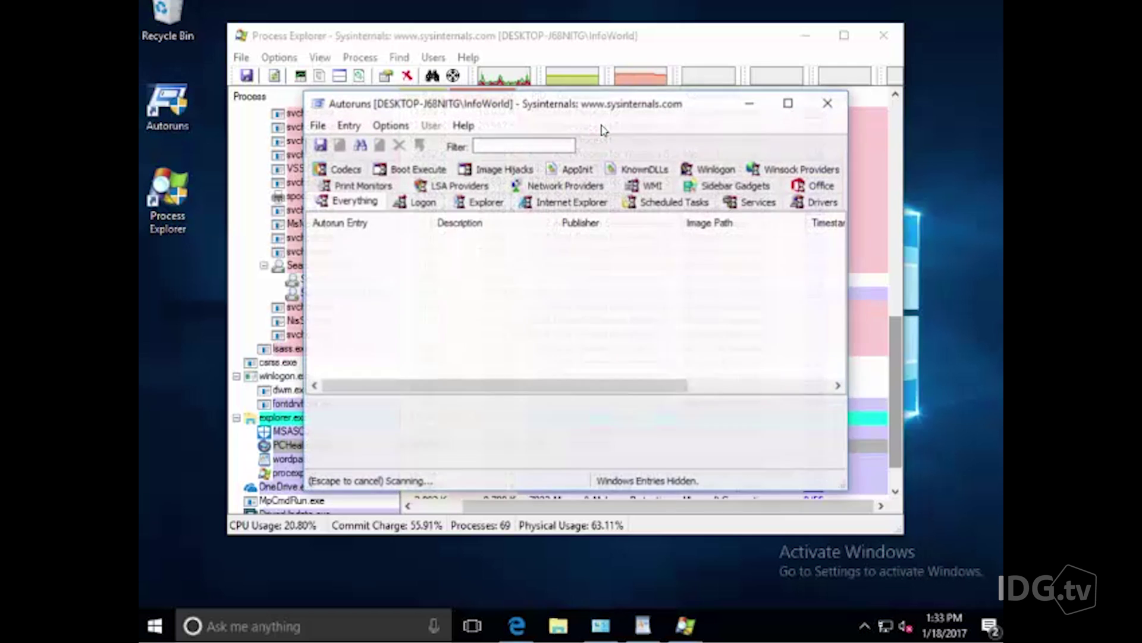
click(791, 105)
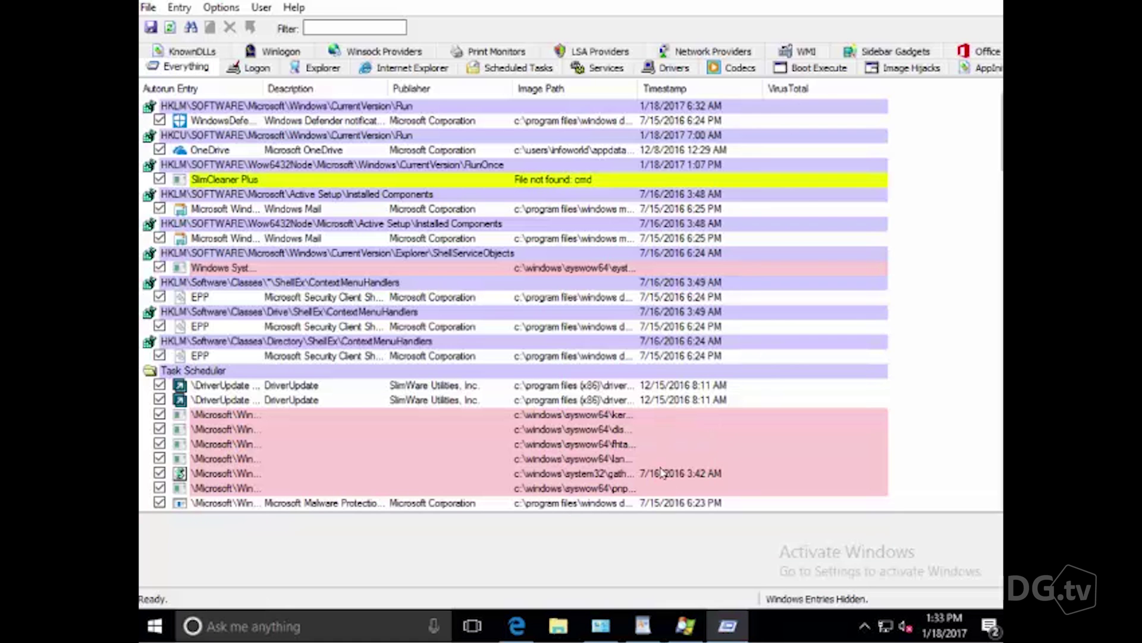
Check DriverUpdate.exe's 1/56 score in Process Explorer, then return to Autoruns.
click(687, 628)
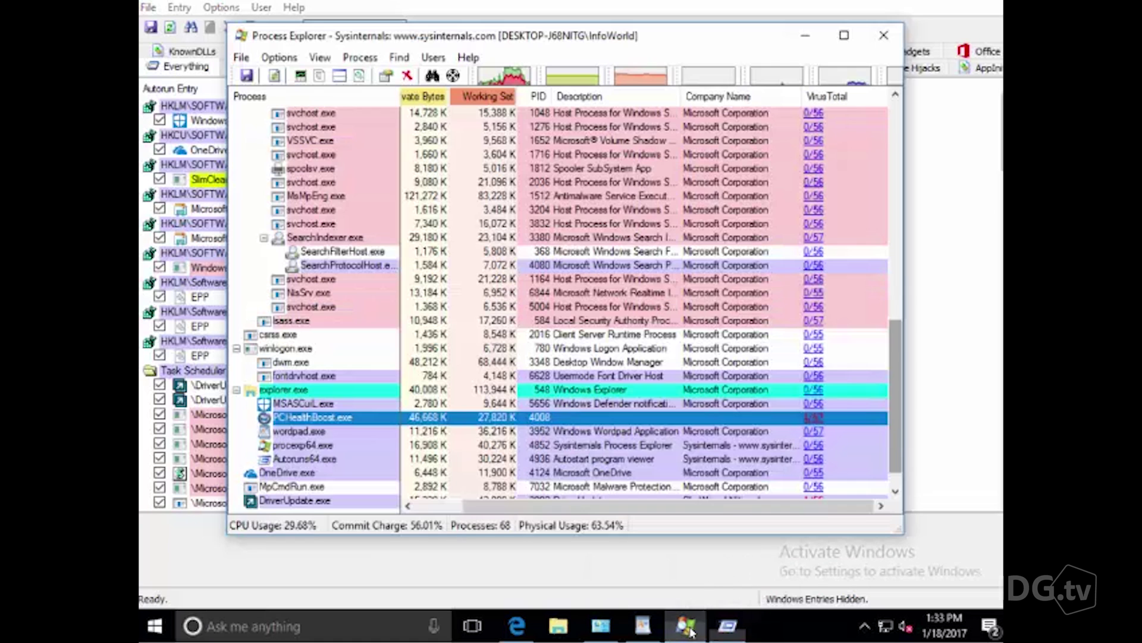
scroll(895, 351, down, 2)
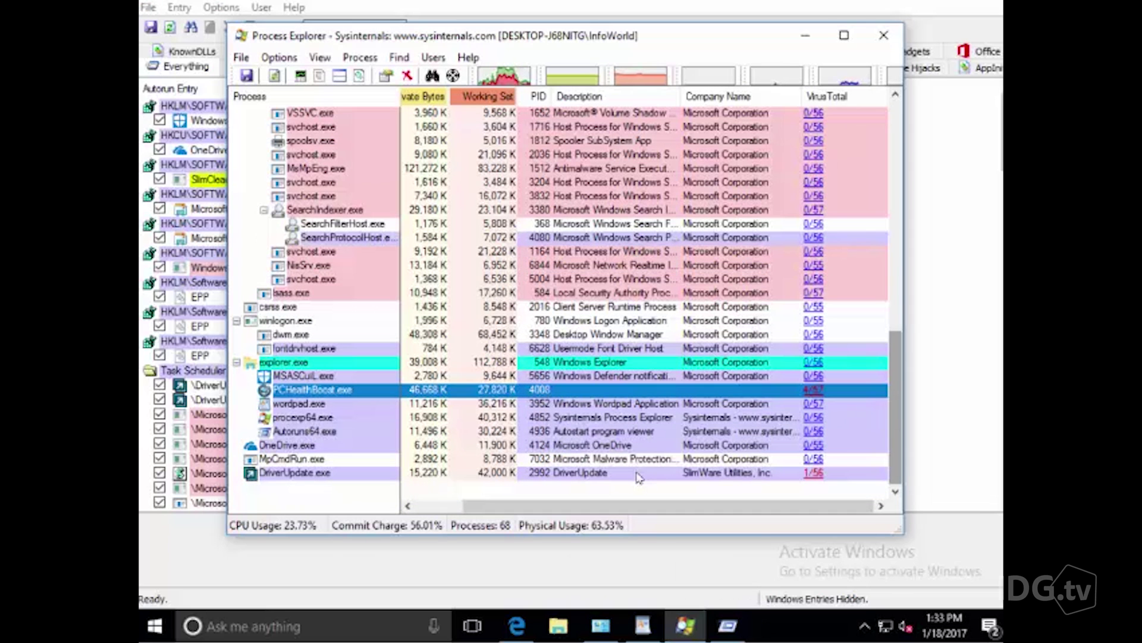
click(950, 382)
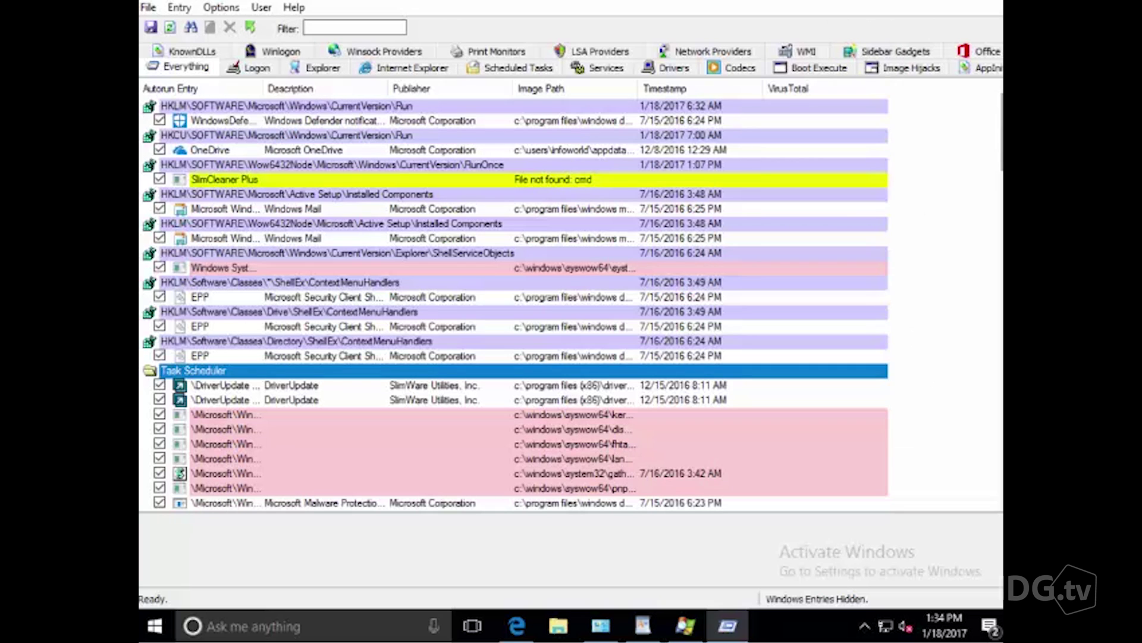
Uncheck the DriverUpdate Scan task and widen the Autorun Entry column to read full names.
drag(1001, 132, 1001, 154)
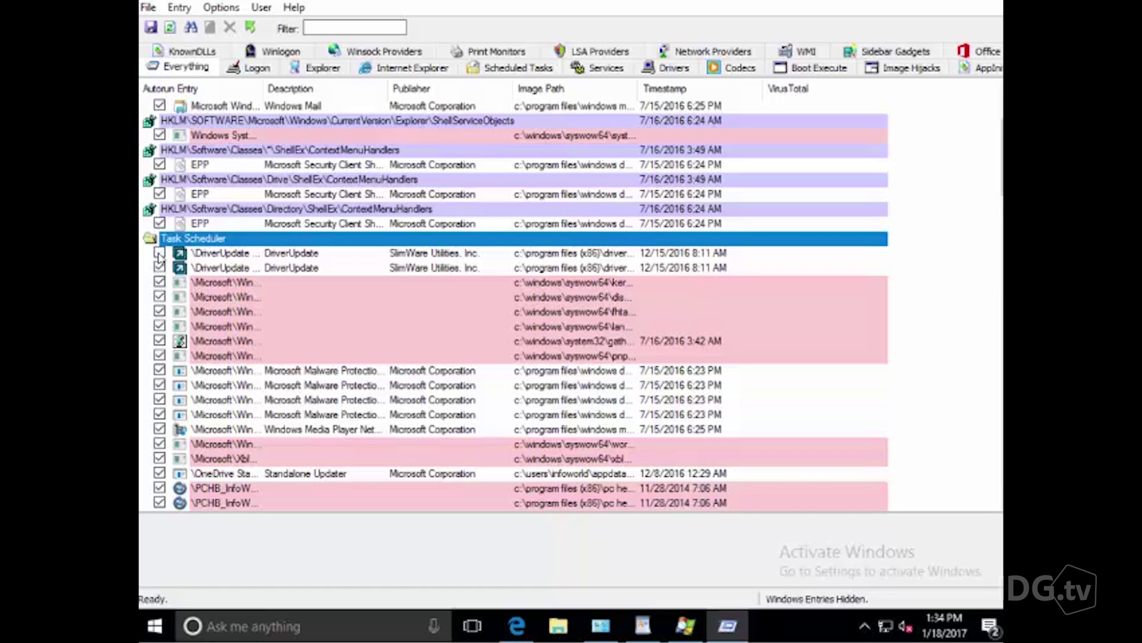
click(159, 253)
drag(262, 88, 329, 88)
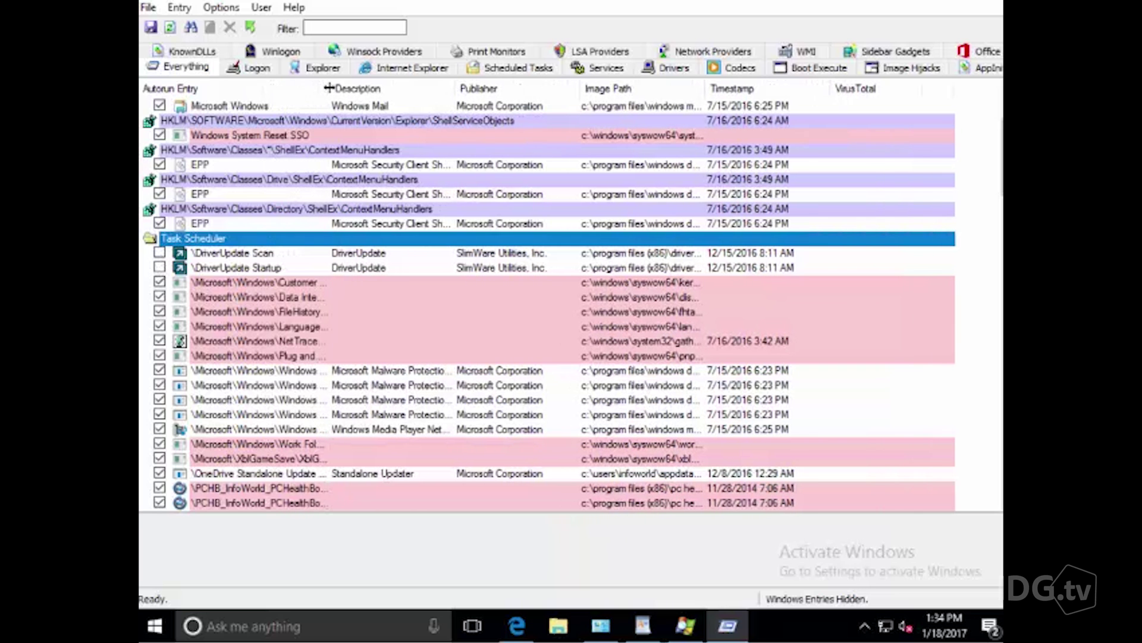
click(291, 257)
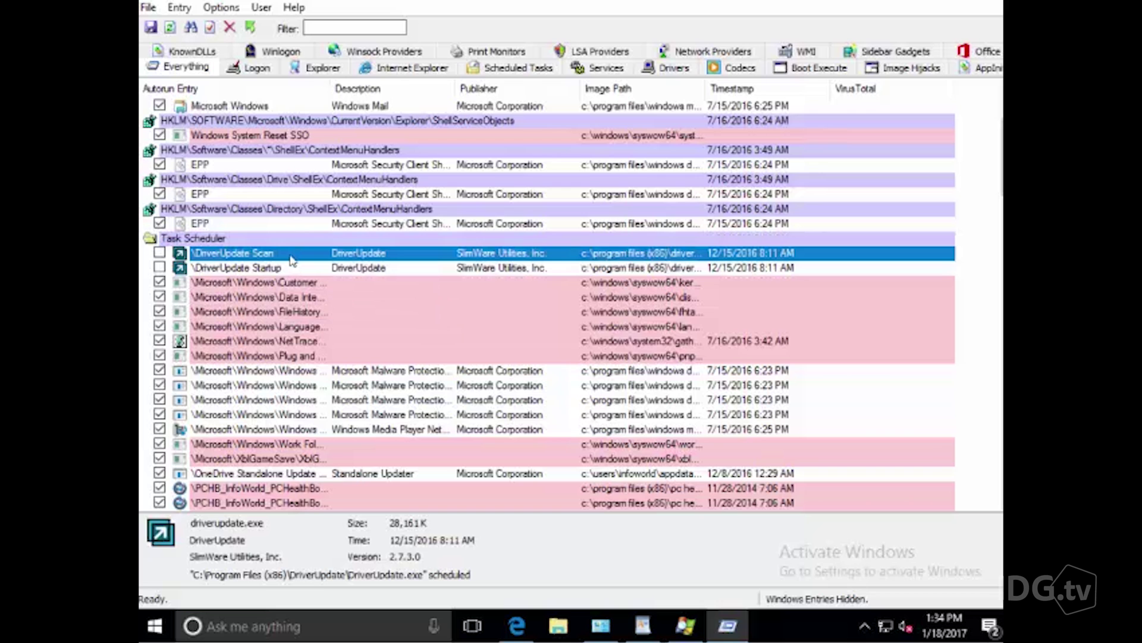
right_click(292, 258)
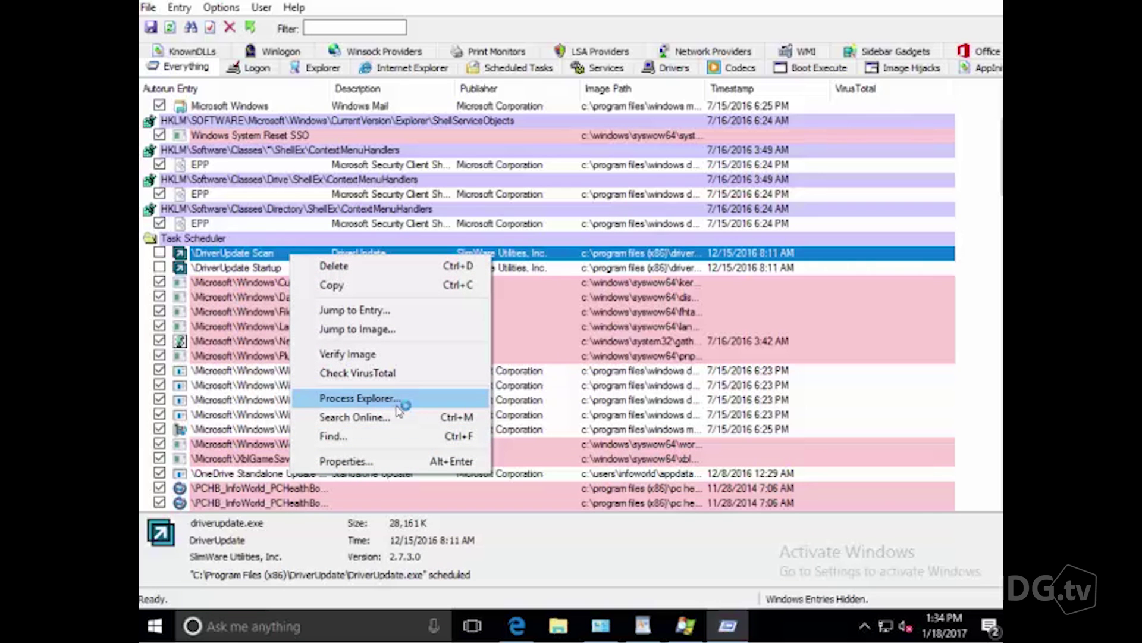
click(394, 461)
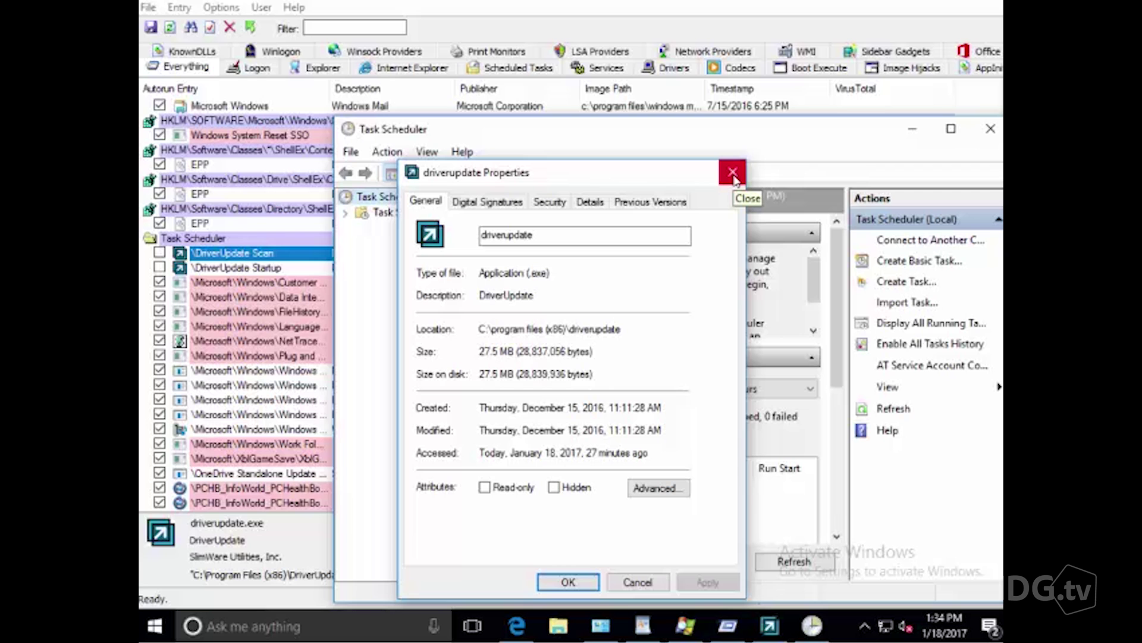
click(735, 177)
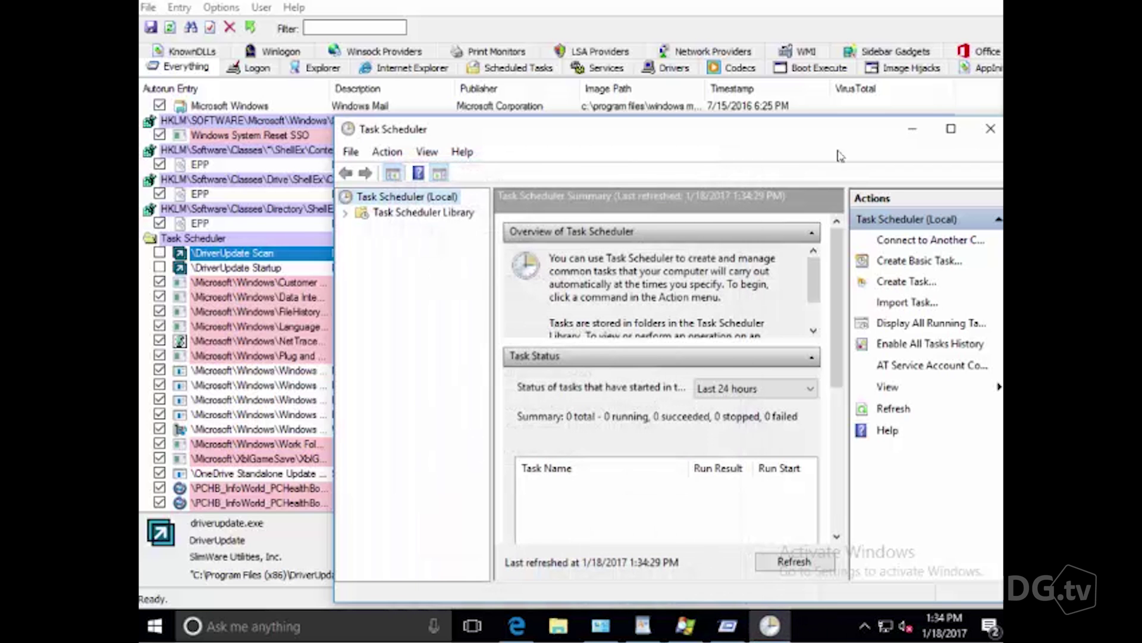
click(991, 139)
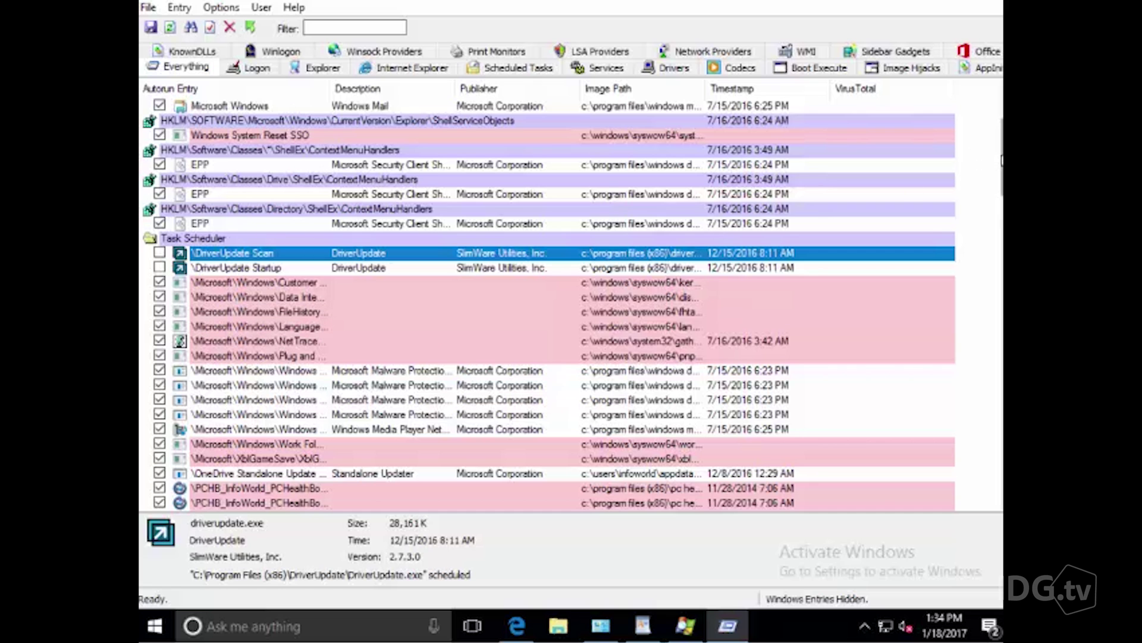
Uncheck the SlimCleaner Plus entry on the Logon tab to disable it.
drag(1002, 161, 997, 467)
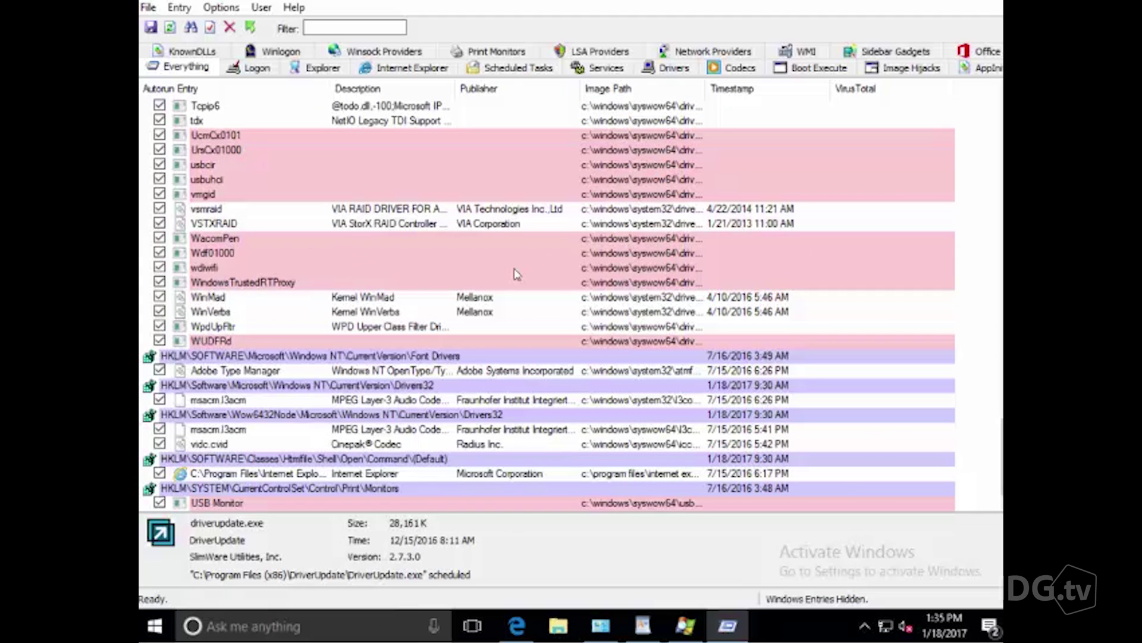
click(257, 69)
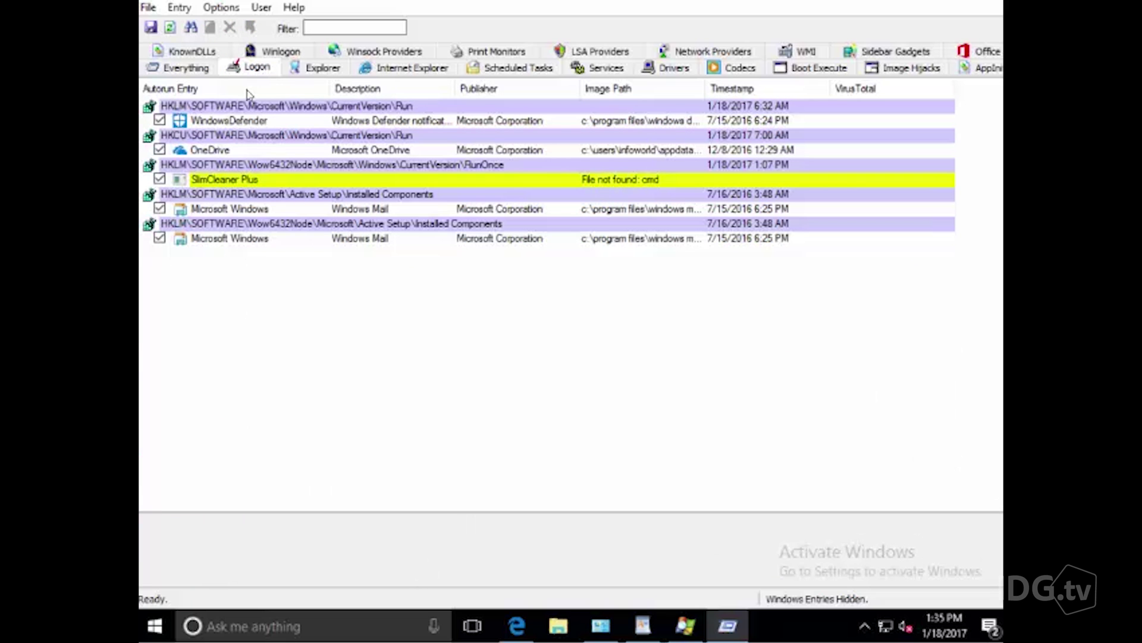
click(159, 179)
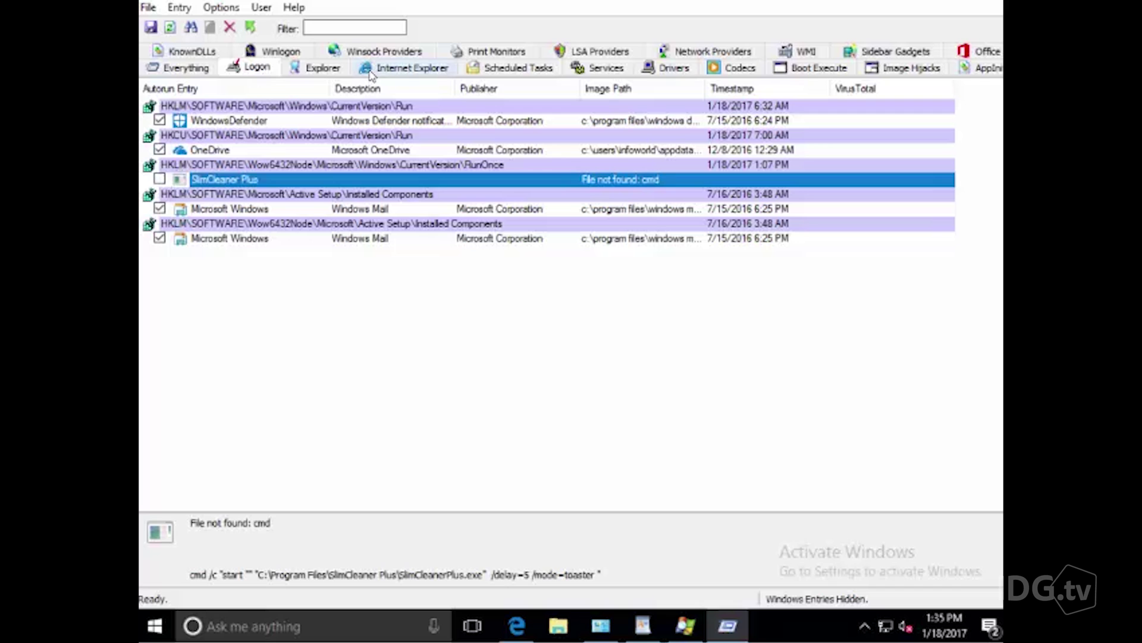
Review the Explorer, Internet Explorer and Scheduled Tasks autorun lists.
click(335, 68)
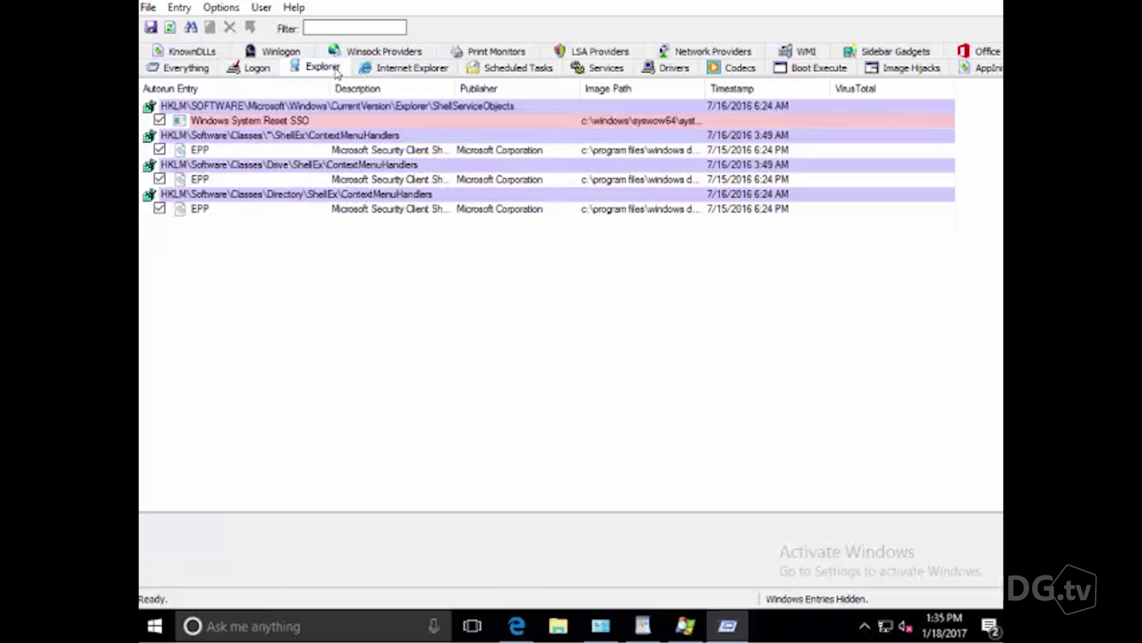
click(421, 70)
click(486, 70)
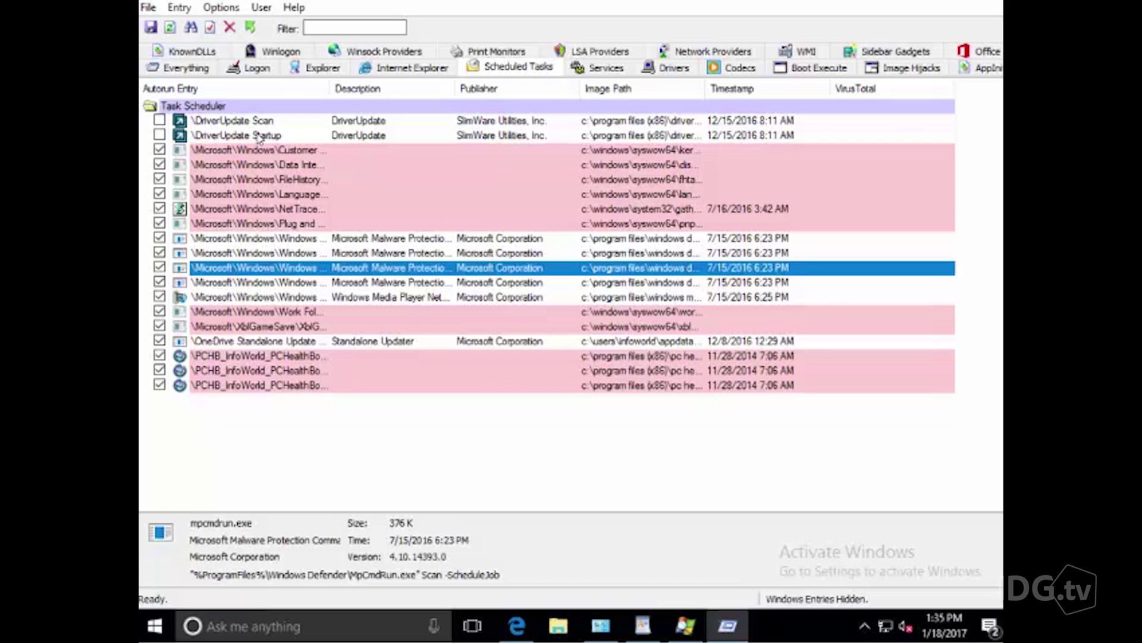
Switch from Services to the Drivers list and widen the Image Path column to show full paths.
click(596, 72)
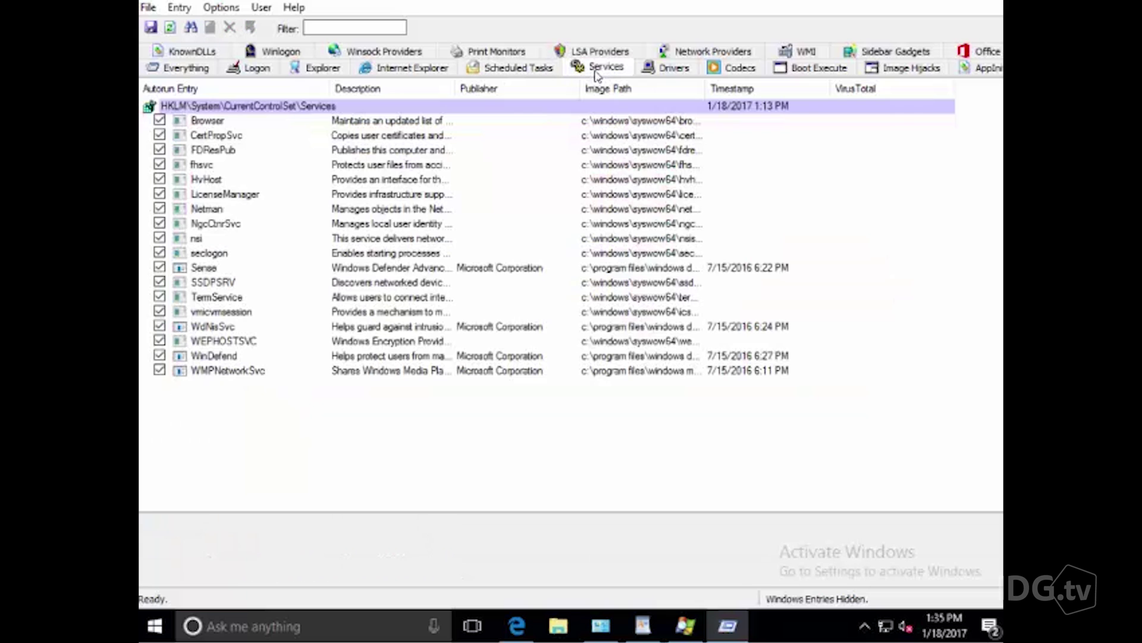
click(660, 72)
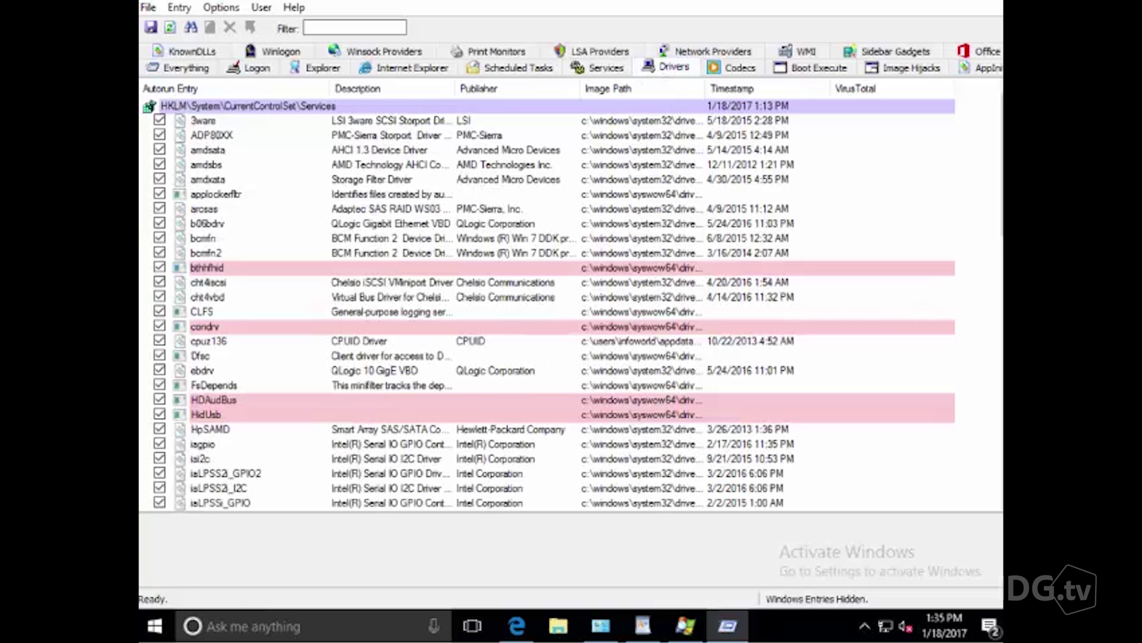
drag(1001, 214, 619, 217)
drag(708, 89, 835, 89)
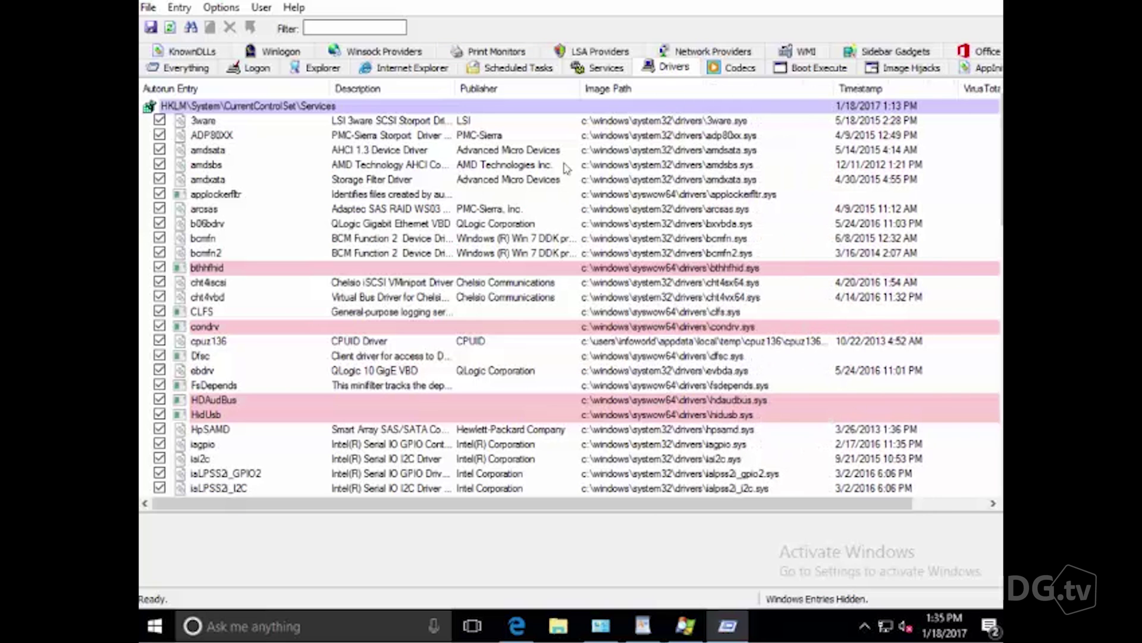
Inspect the applockerfltr driver's context actions, dismiss them without choosing, and select another driver.
click(393, 199)
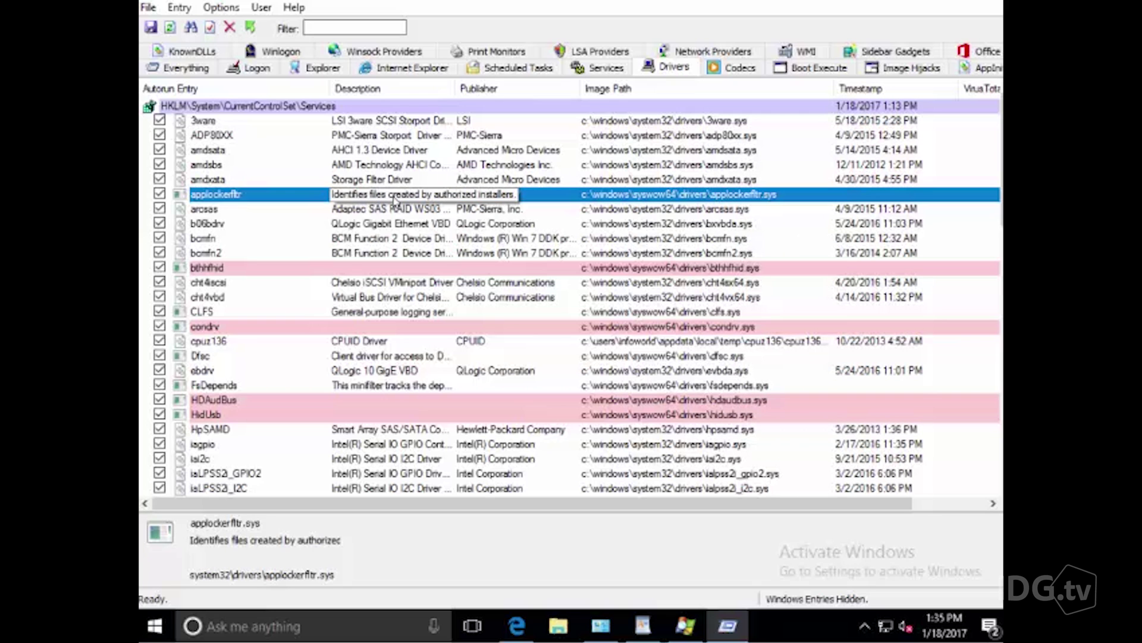
right_click(394, 200)
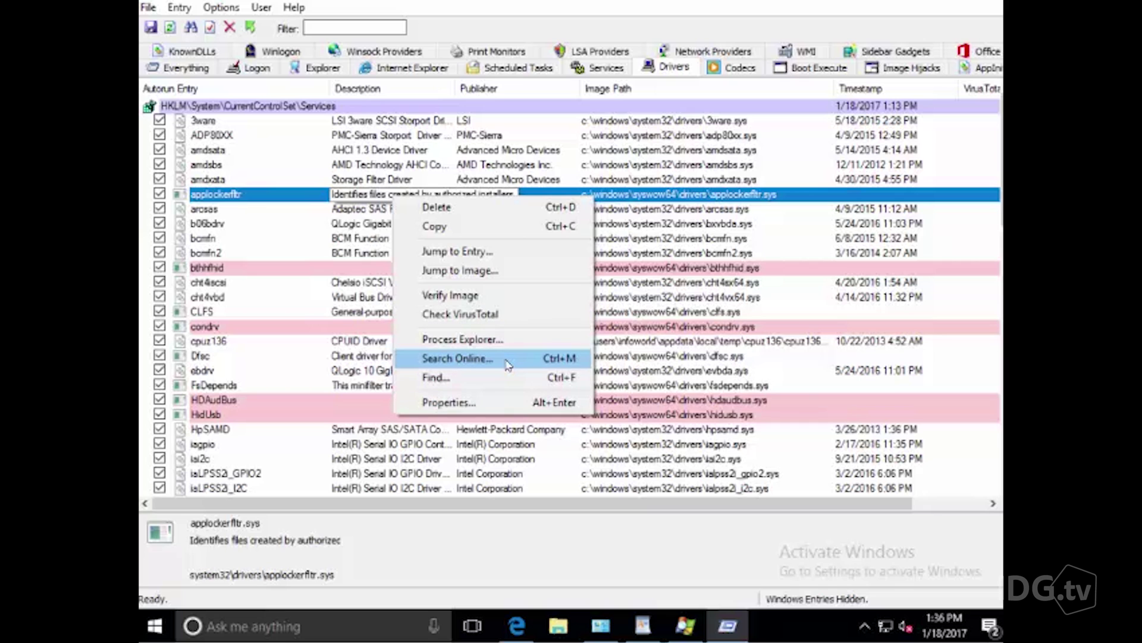
click(665, 256)
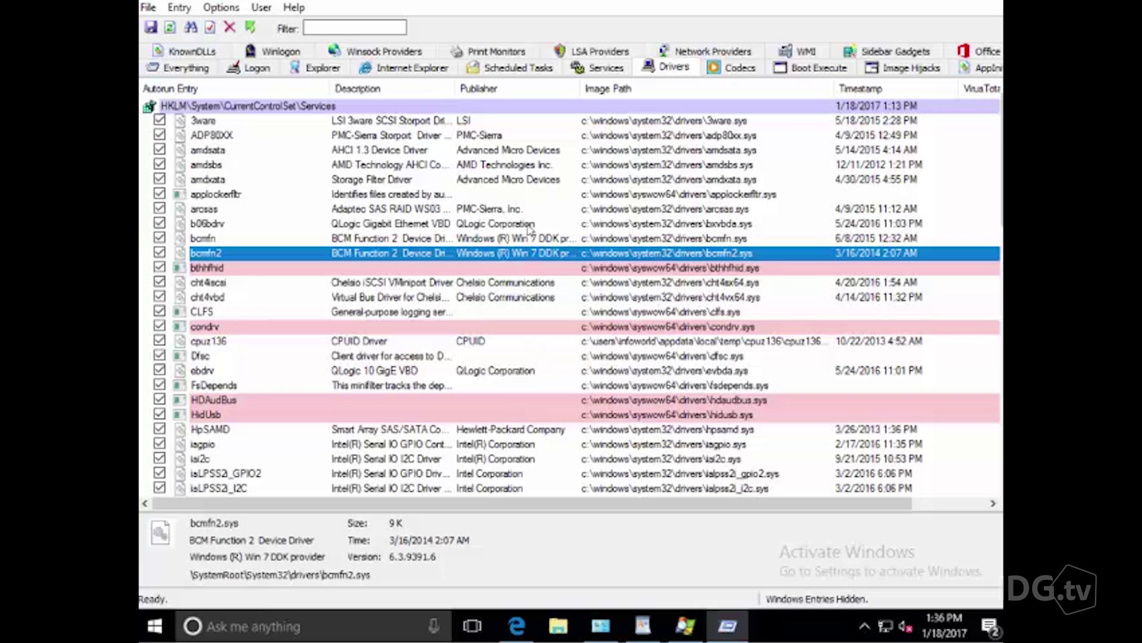
click(485, 197)
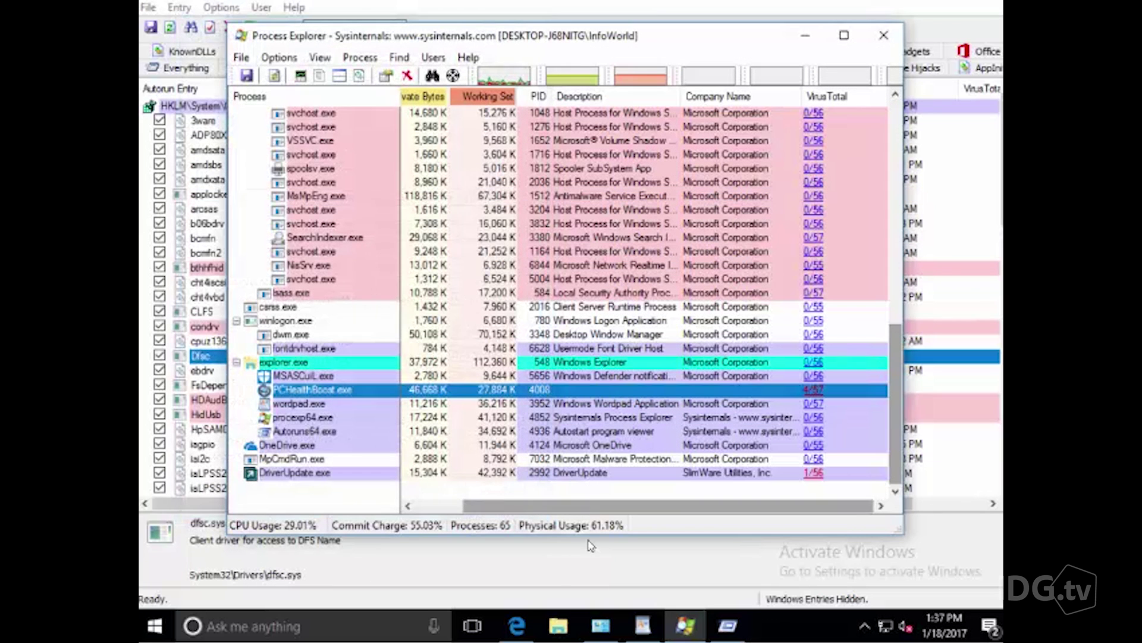
Uninstall DriverUpdate from the Programs and Features list.
mouse_move(612, 631)
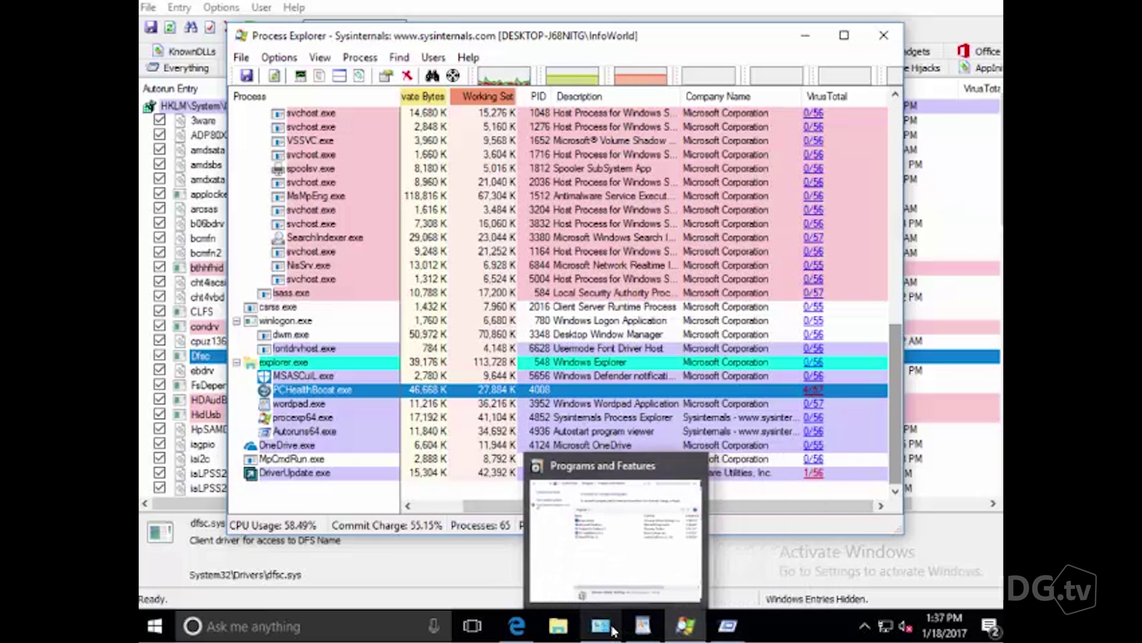
click(613, 630)
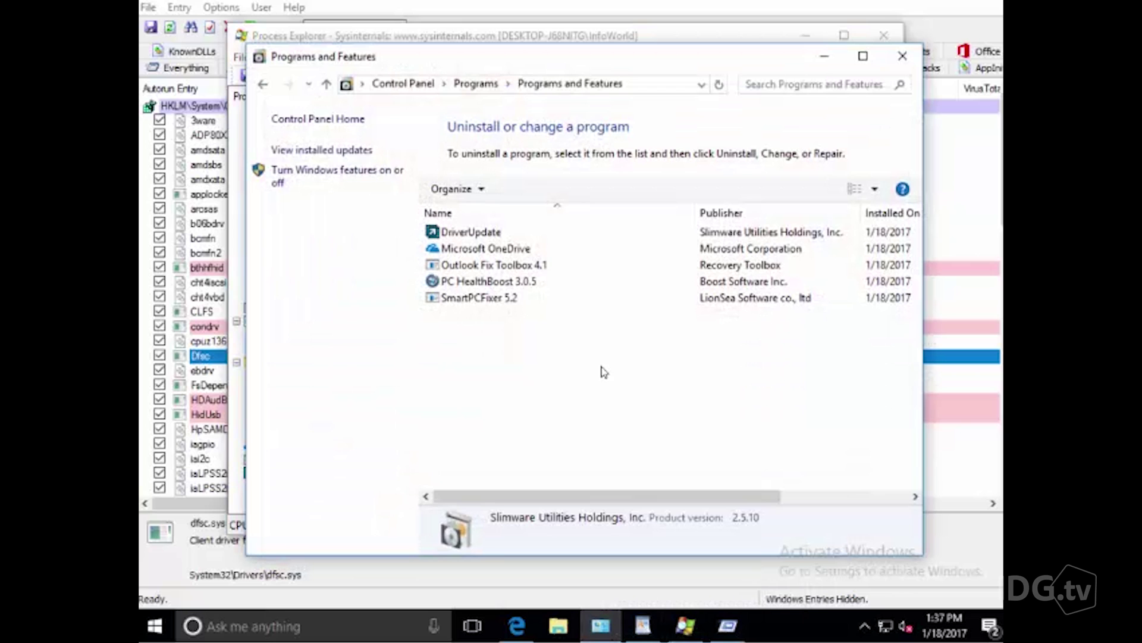
click(519, 233)
right_click(515, 241)
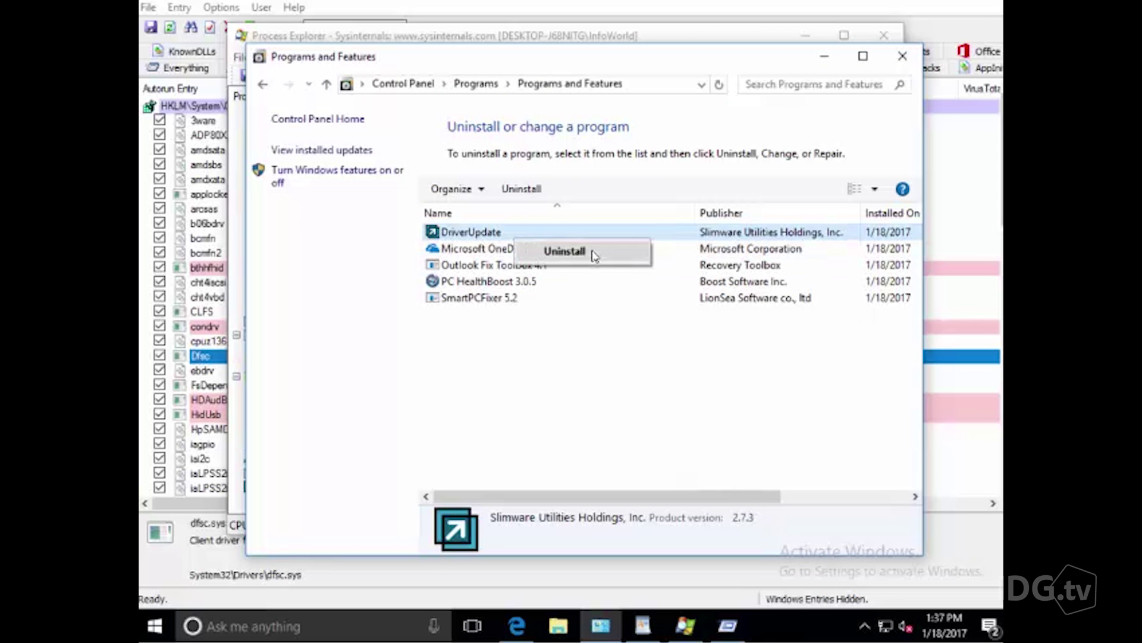
click(565, 251)
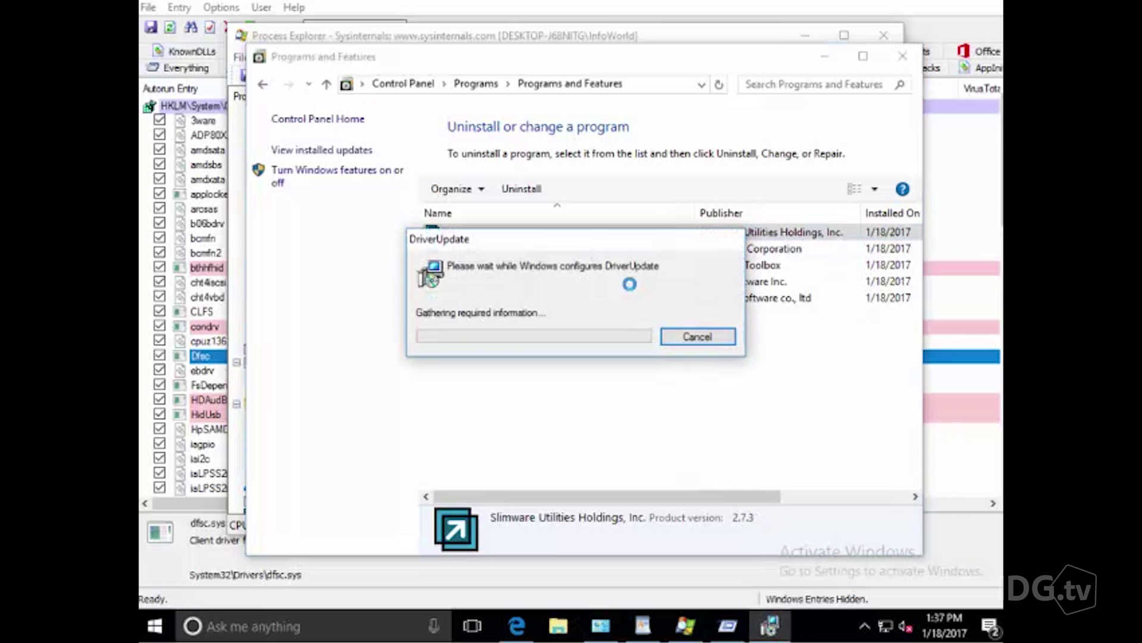